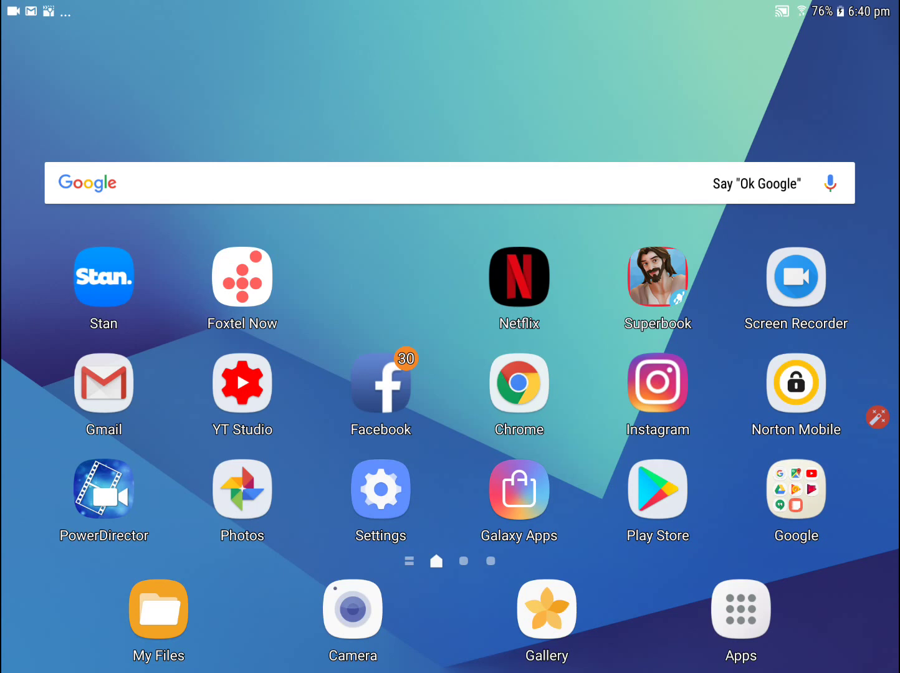
- Pull the notification shade down from the top edge over the home screen
{"action": "left_click_drag", "start_coordinate": [450, 1], "coordinate": [450, 420]}
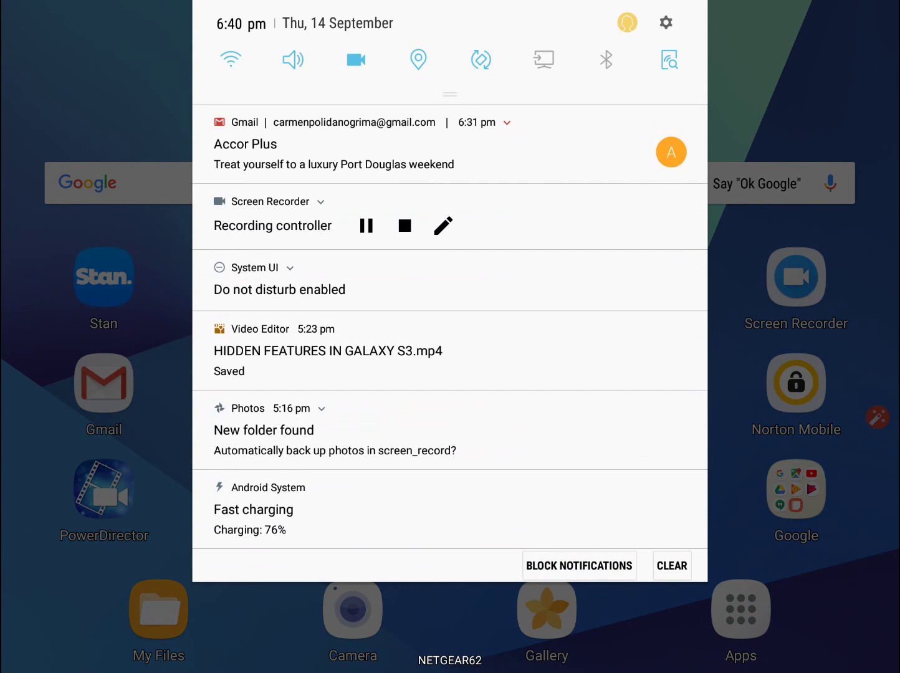
- Reach the Air command page via Settings > Advanced features > S Pen
{"action": "left_click", "coordinate": [667, 22]}
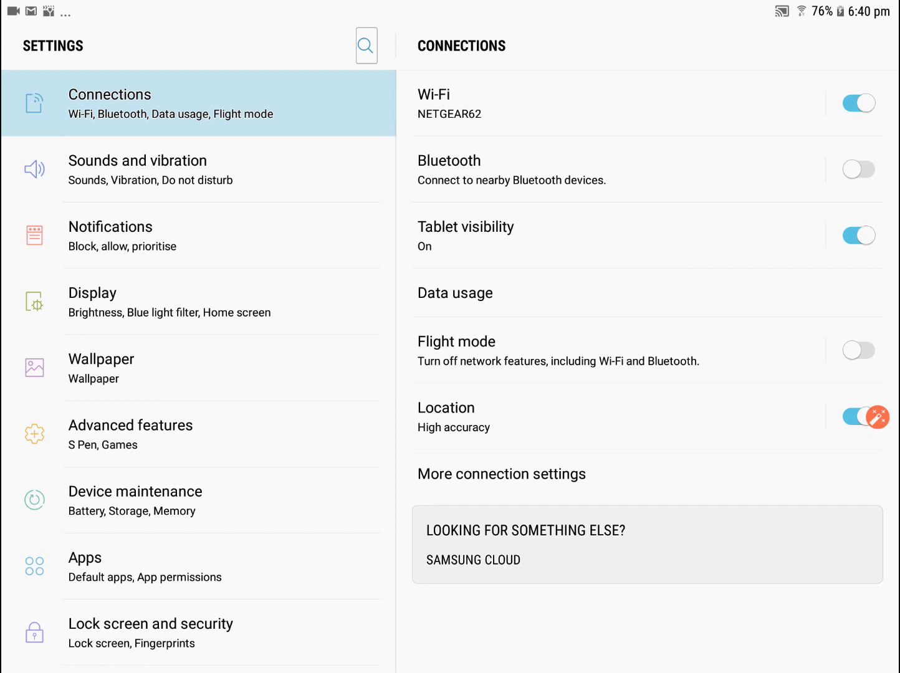
{"action": "left_click", "coordinate": [130, 434]}
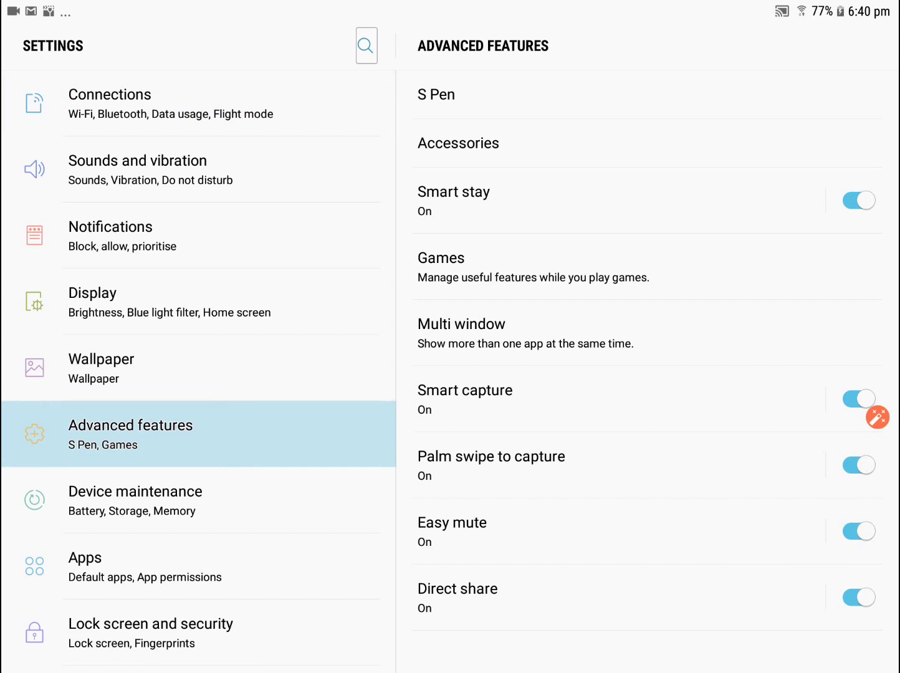
{"action": "left_click", "coordinate": [435, 95]}
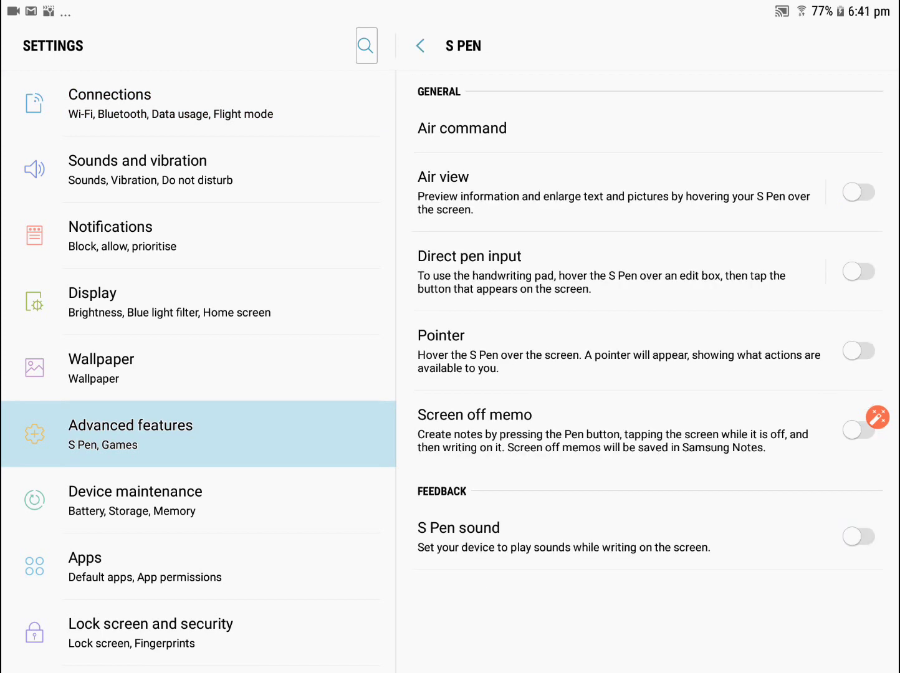
{"action": "left_click", "coordinate": [461, 128]}
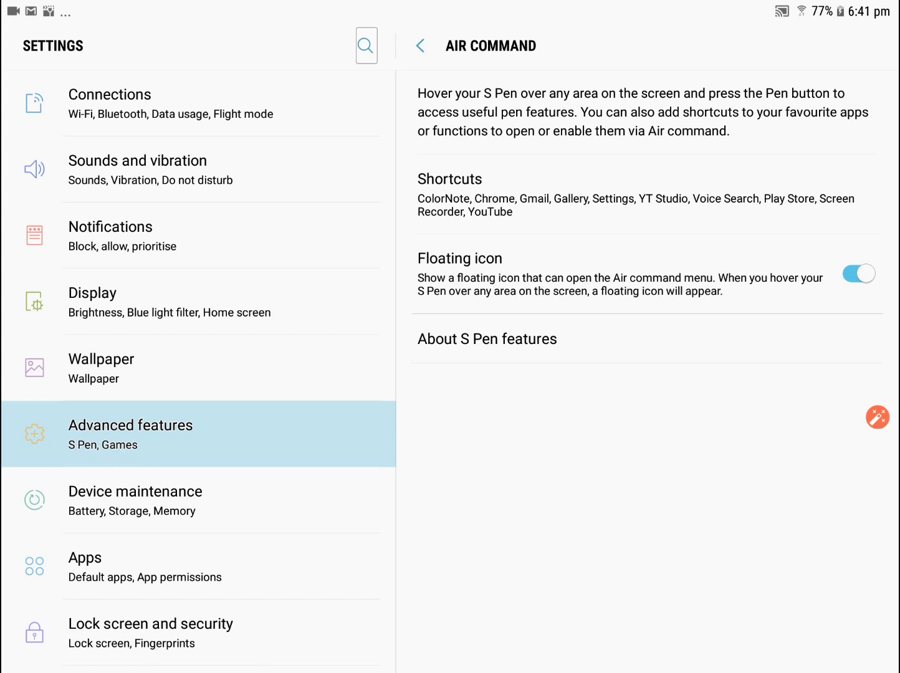
- Toggle the Air command floating icon off and back on, leaving it enabled
{"action": "left_click", "coordinate": [858, 275]}
{"action": "left_click", "coordinate": [859, 274]}
- Back on the S Pen page, enable Air view, Direct pen input, Pointer and S Pen sound
{"action": "left_click", "coordinate": [419, 46]}
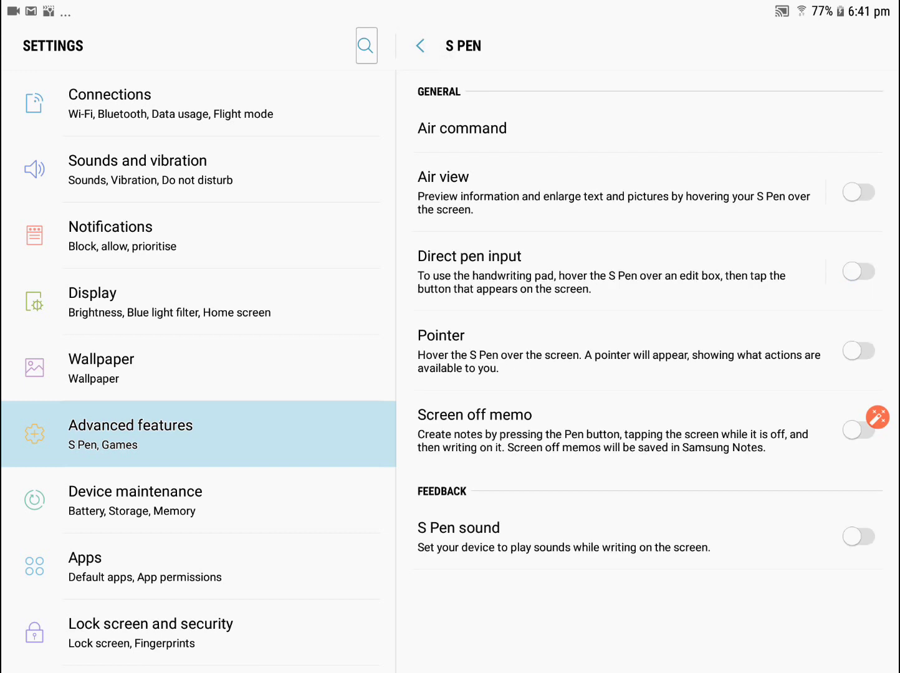
{"action": "left_click", "coordinate": [859, 192]}
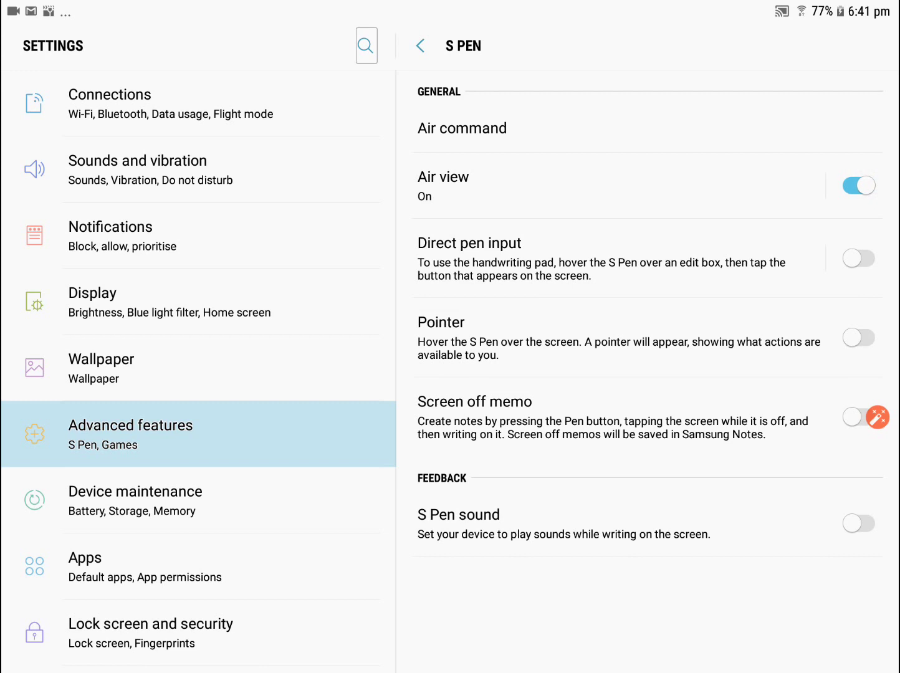
{"action": "left_click", "coordinate": [858, 258]}
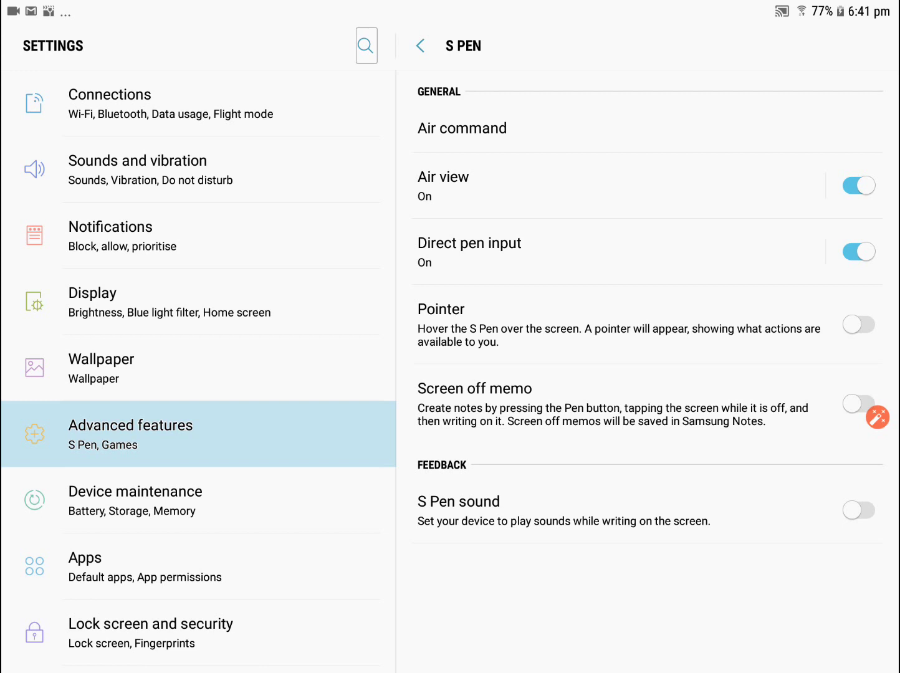
{"action": "left_click", "coordinate": [858, 325]}
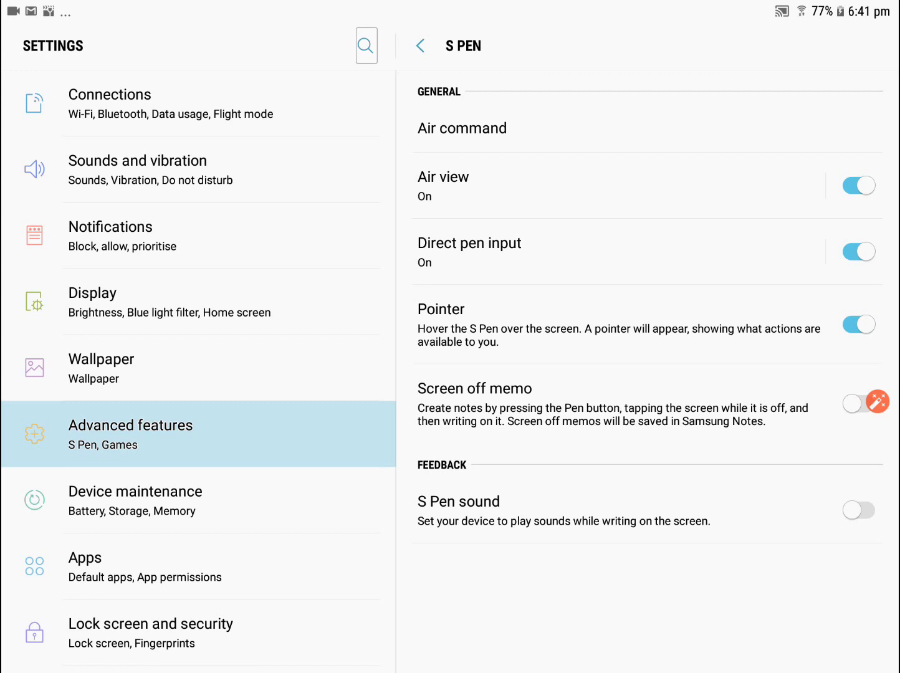
{"action": "left_click", "coordinate": [859, 511]}
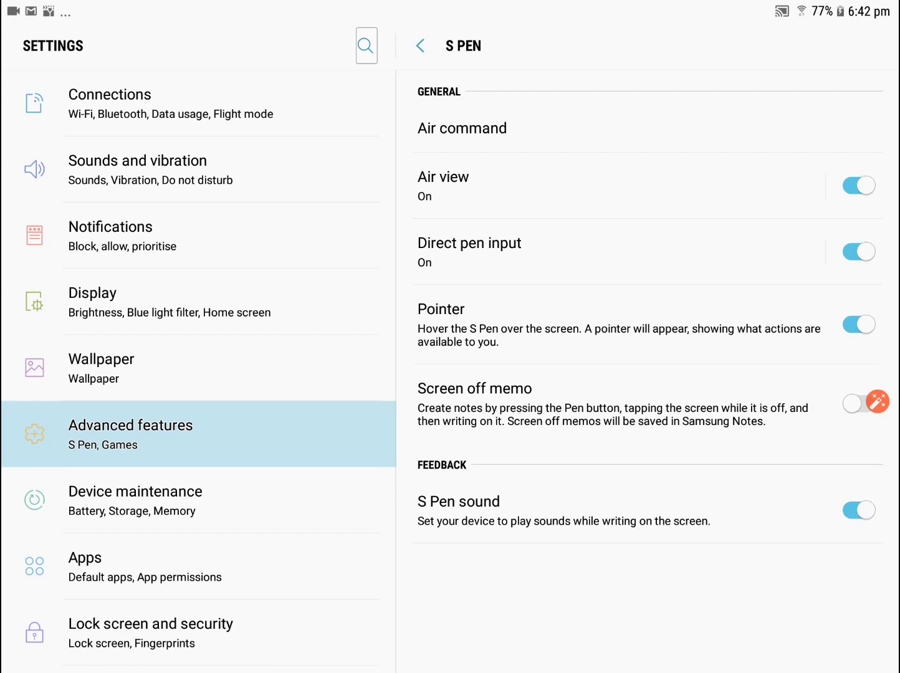
- Exit Settings to the home screen and briefly enter and leave home page editing
{"action": "key", "text": "Escape"}
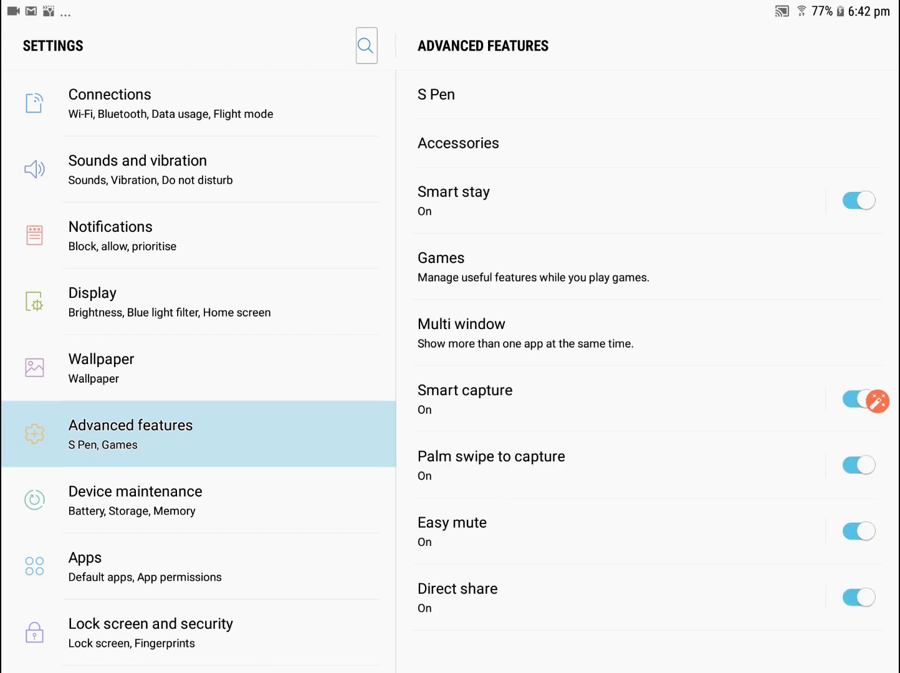
{"action": "key", "text": "Escape"}
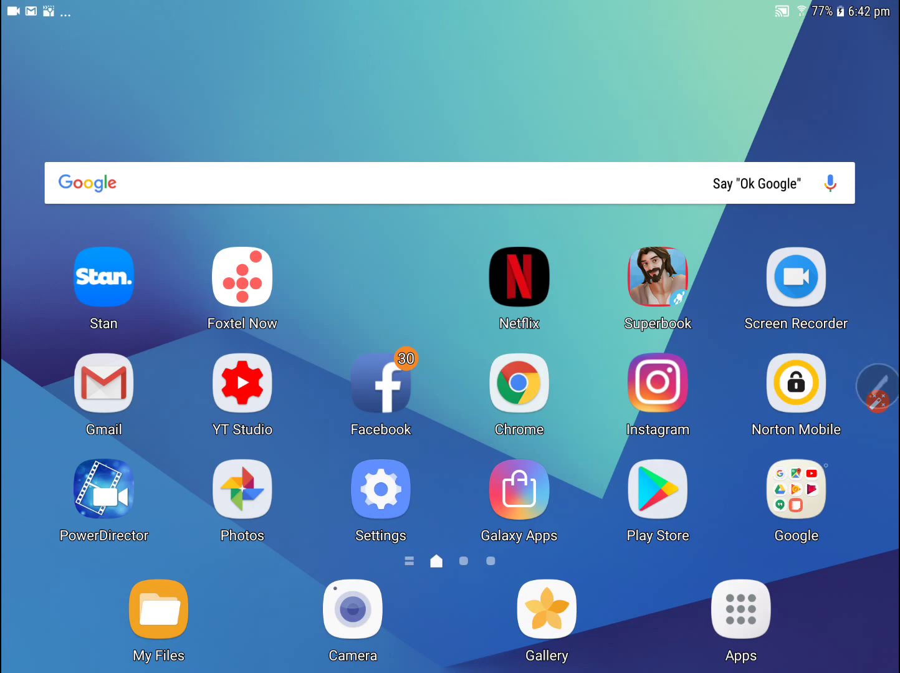
{"action": "mouse_move", "coordinate": [795, 488]}
{"action": "left_mouse_down"}
{"action": "mouse_move", "coordinate": [759, 491]}
{"action": "mouse_move", "coordinate": [796, 495]}
{"action": "left_mouse_up"}
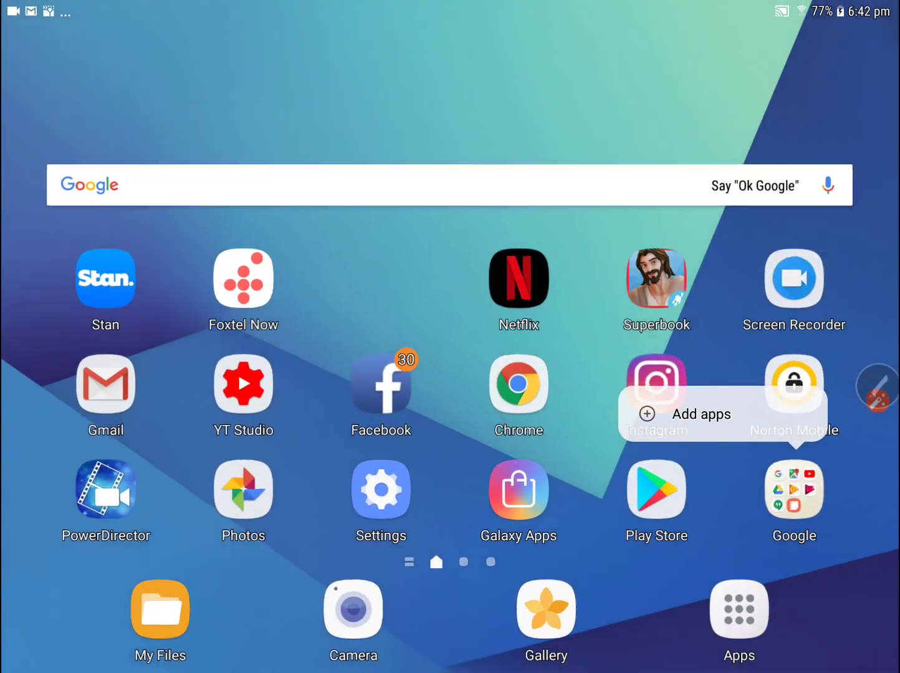
{"action": "left_click", "coordinate": [863, 499]}
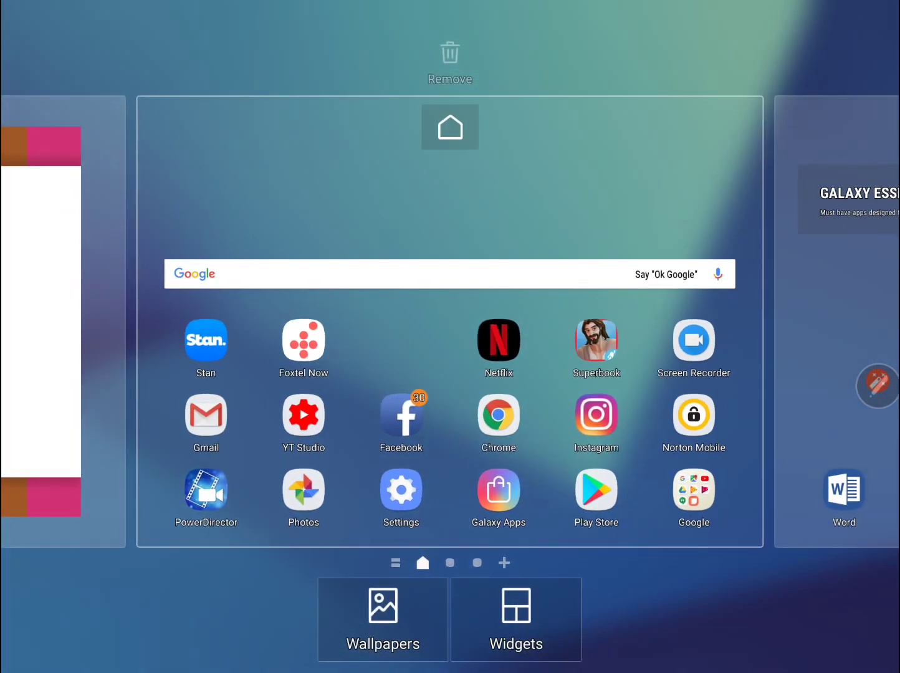
{"action": "left_click", "coordinate": [435, 551]}
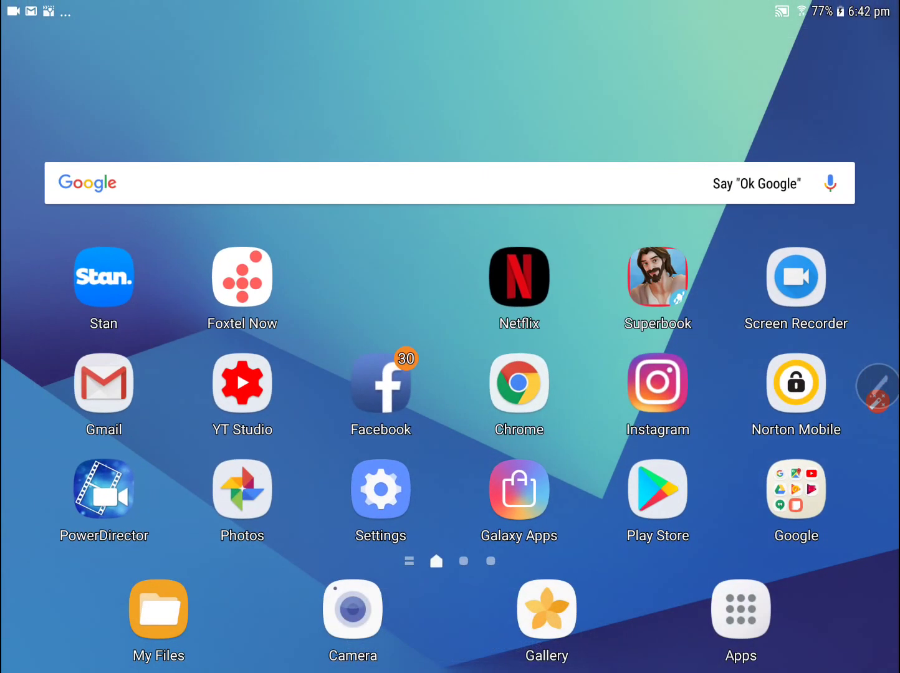
{"action": "left_click", "coordinate": [435, 551]}
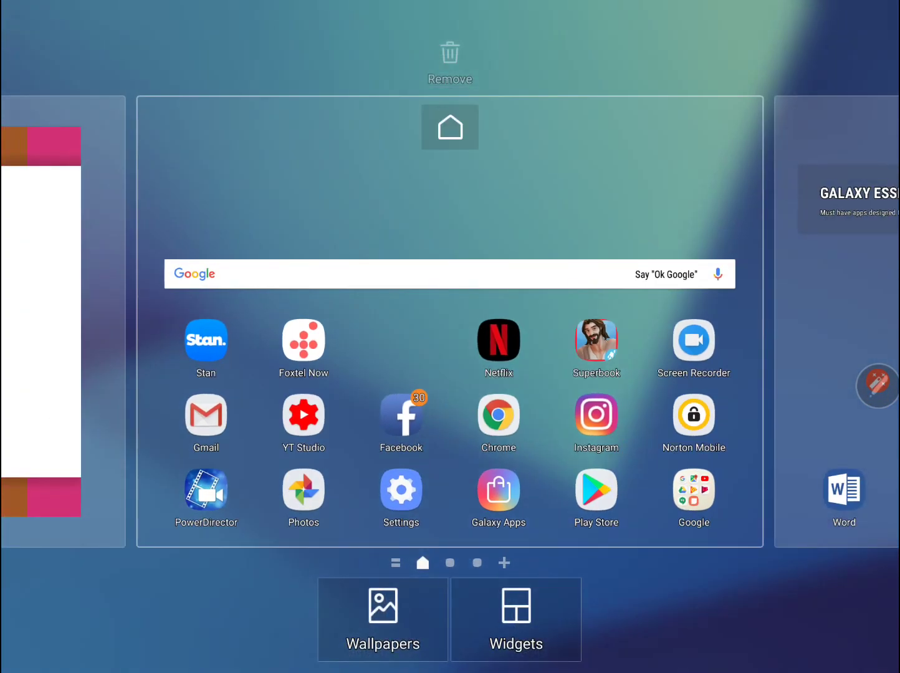
{"action": "left_click", "coordinate": [450, 212]}
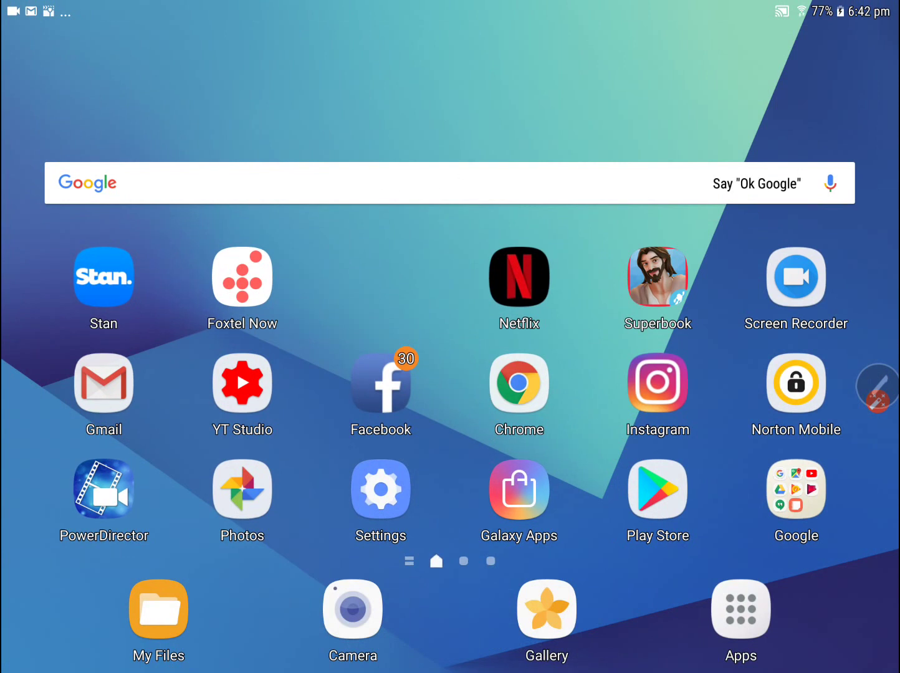
- Drag the floating Air command icon across the screen to reposition it at the edge
{"action": "mouse_move", "coordinate": [876, 386]}
{"action": "left_mouse_down"}
{"action": "mouse_move", "coordinate": [513, 241]}
{"action": "mouse_move", "coordinate": [116, 100]}
{"action": "mouse_move", "coordinate": [41, 413]}
{"action": "left_mouse_up"}
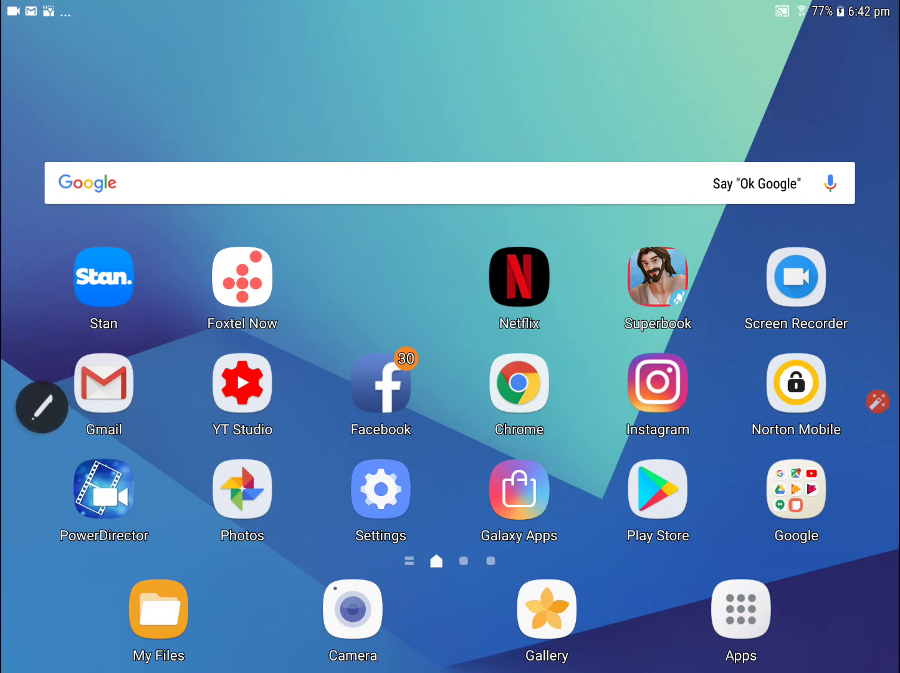
{"action": "mouse_move", "coordinate": [42, 412]}
{"action": "left_mouse_down"}
{"action": "mouse_move", "coordinate": [46, 300]}
{"action": "mouse_move", "coordinate": [861, 313]}
{"action": "left_mouse_up"}
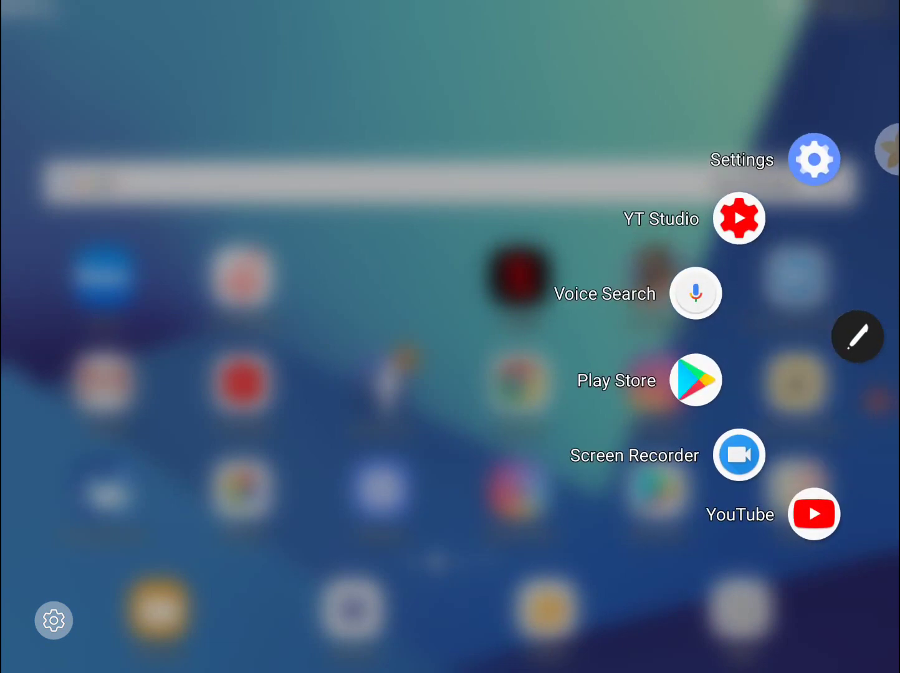
- Swipe through the Air command shortcut arc, then close the menu
{"action": "left_click_drag", "start_coordinate": [862, 173], "coordinate": [813, 491]}
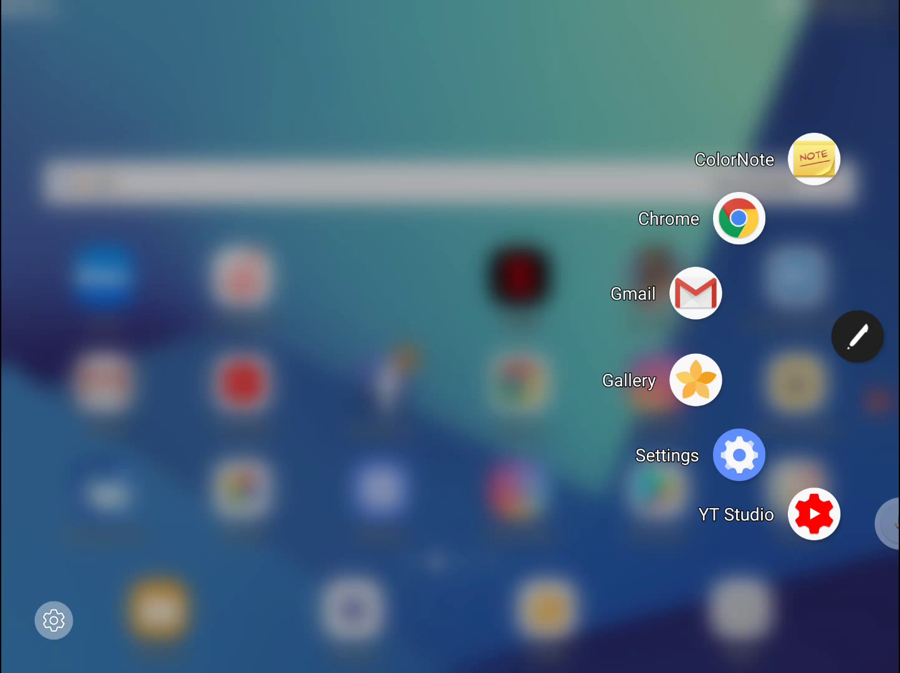
{"action": "left_click_drag", "start_coordinate": [740, 309], "coordinate": [738, 161]}
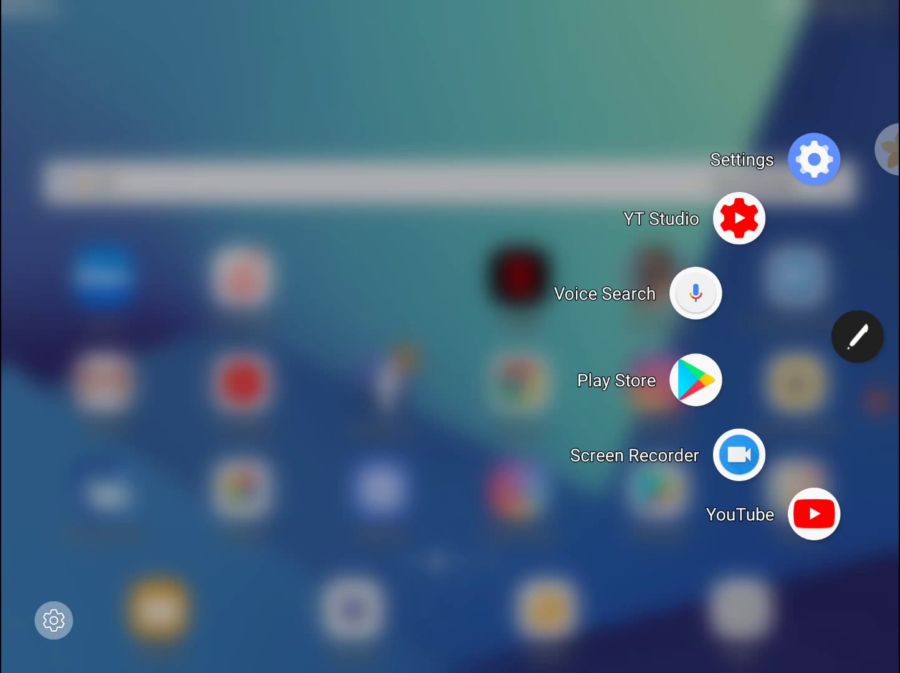
{"action": "left_click", "coordinate": [857, 335]}
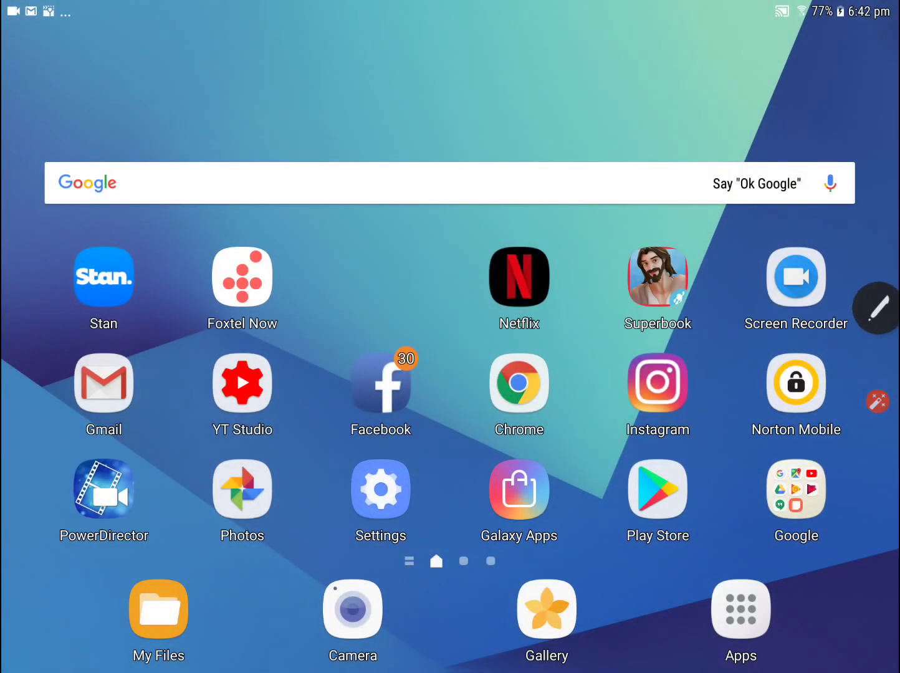
- Move the floating icon to the left edge, reopen Air command and scroll its shortcuts
{"action": "mouse_move", "coordinate": [876, 307]}
{"action": "left_mouse_down"}
{"action": "mouse_move", "coordinate": [848, 206]}
{"action": "mouse_move", "coordinate": [539, 68]}
{"action": "mouse_move", "coordinate": [185, 200]}
{"action": "mouse_move", "coordinate": [120, 438]}
{"action": "mouse_move", "coordinate": [52, 450]}
{"action": "left_mouse_up"}
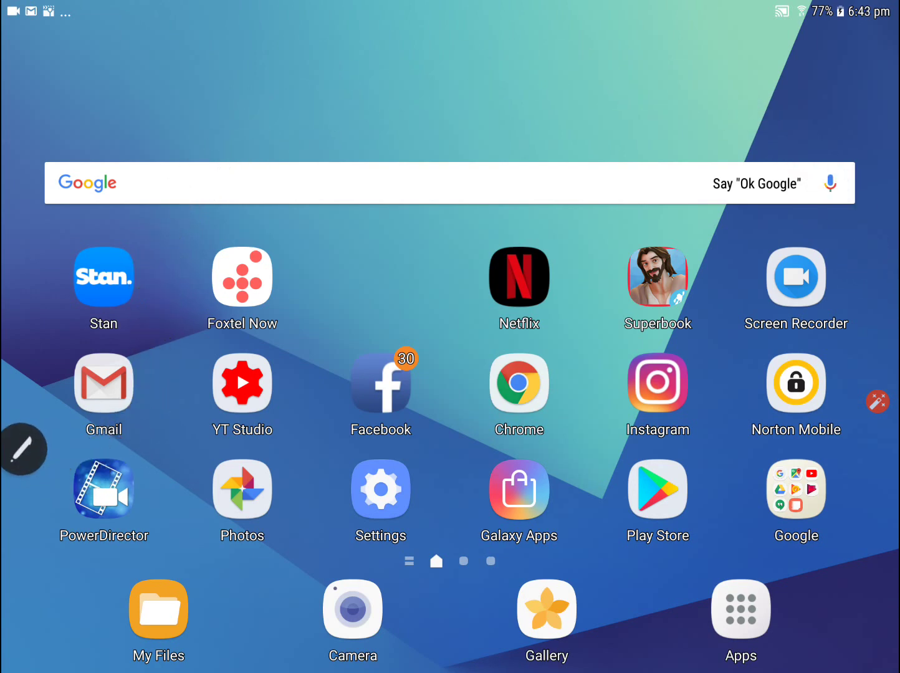
{"action": "left_click", "coordinate": [24, 446]}
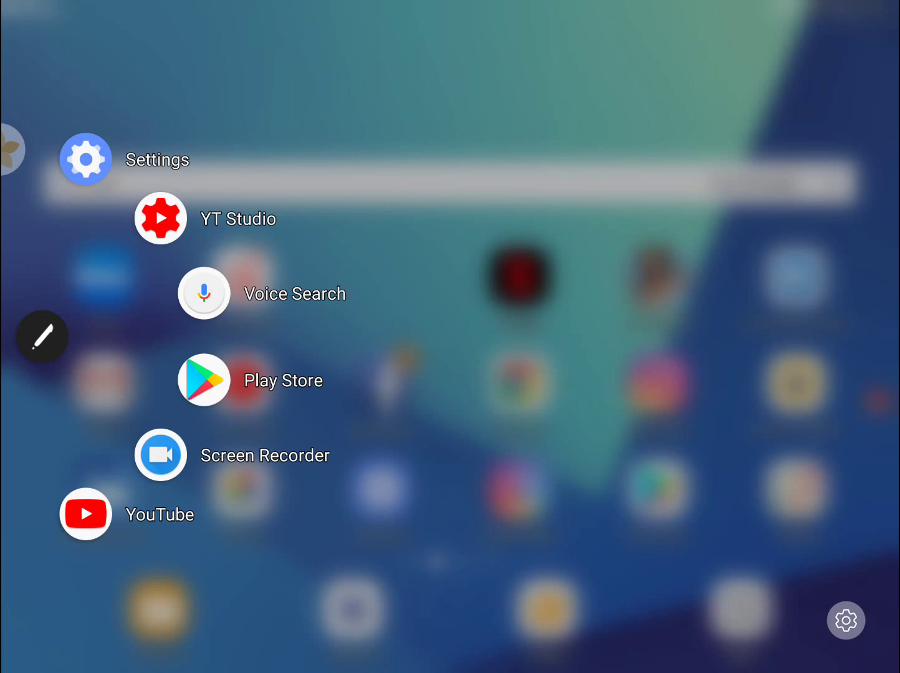
{"action": "left_click_drag", "start_coordinate": [210, 211], "coordinate": [210, 491]}
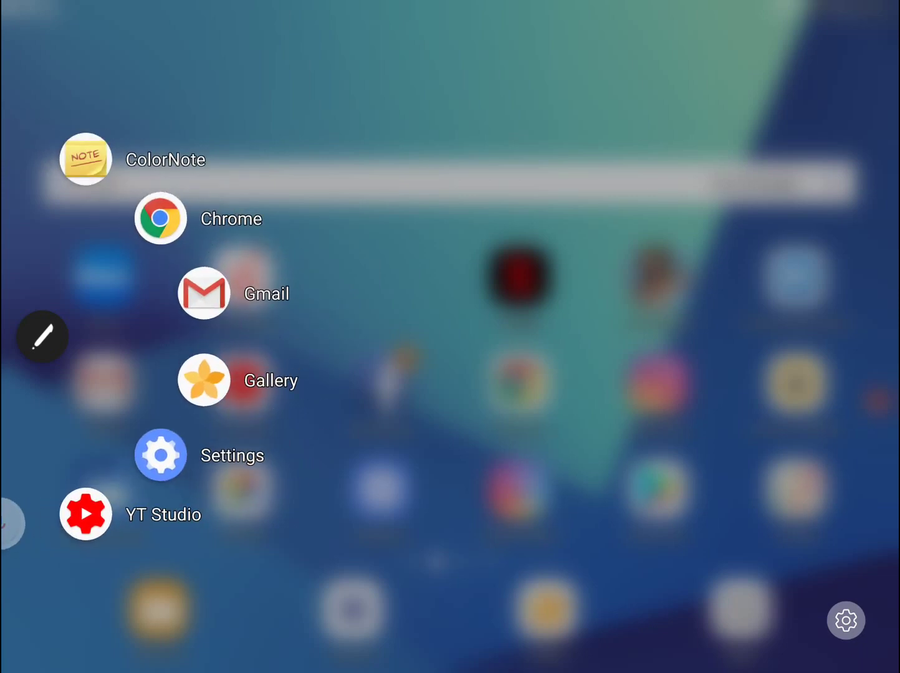
{"action": "left_click_drag", "start_coordinate": [212, 492], "coordinate": [211, 211]}
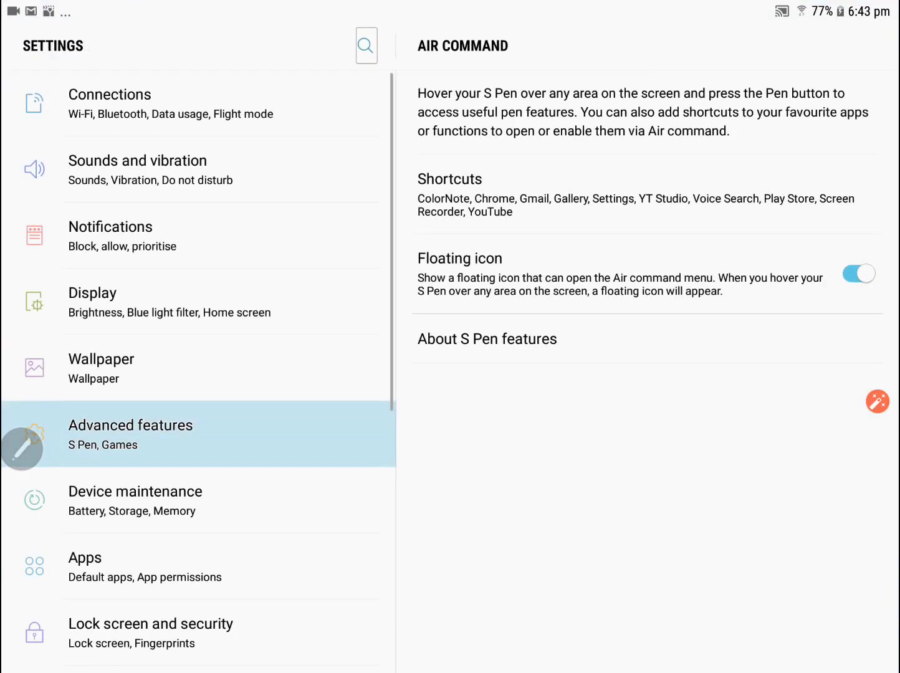
{"action": "left_click", "coordinate": [450, 189]}
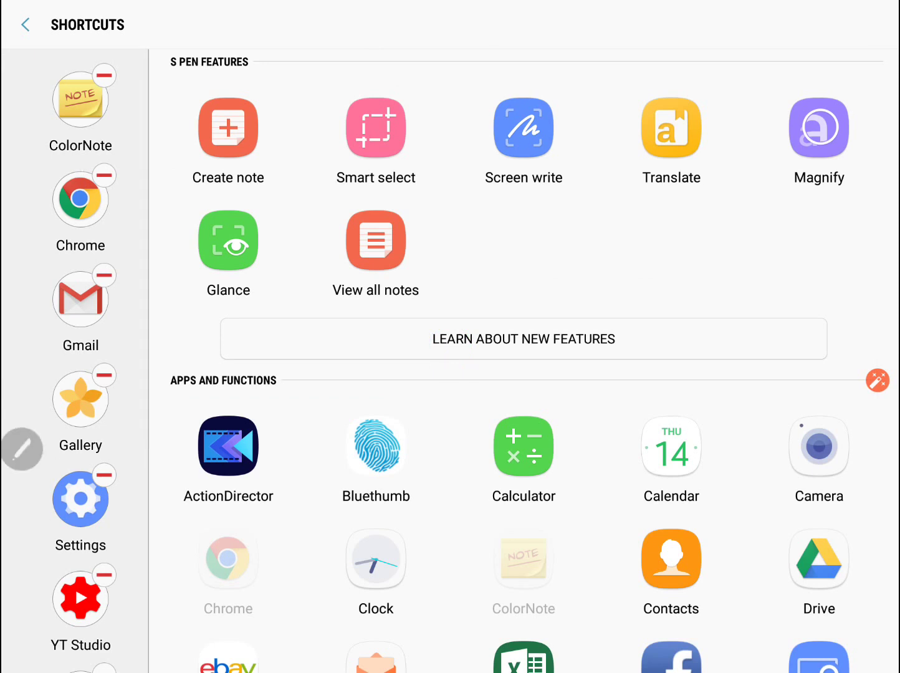
{"action": "scroll", "coordinate": [80, 352], "scroll_direction": "down", "scroll_amount": 3}
{"action": "scroll", "coordinate": [81, 352], "scroll_direction": "up", "scroll_amount": 3}
{"action": "scroll", "coordinate": [81, 351], "scroll_direction": "down", "scroll_amount": 5}
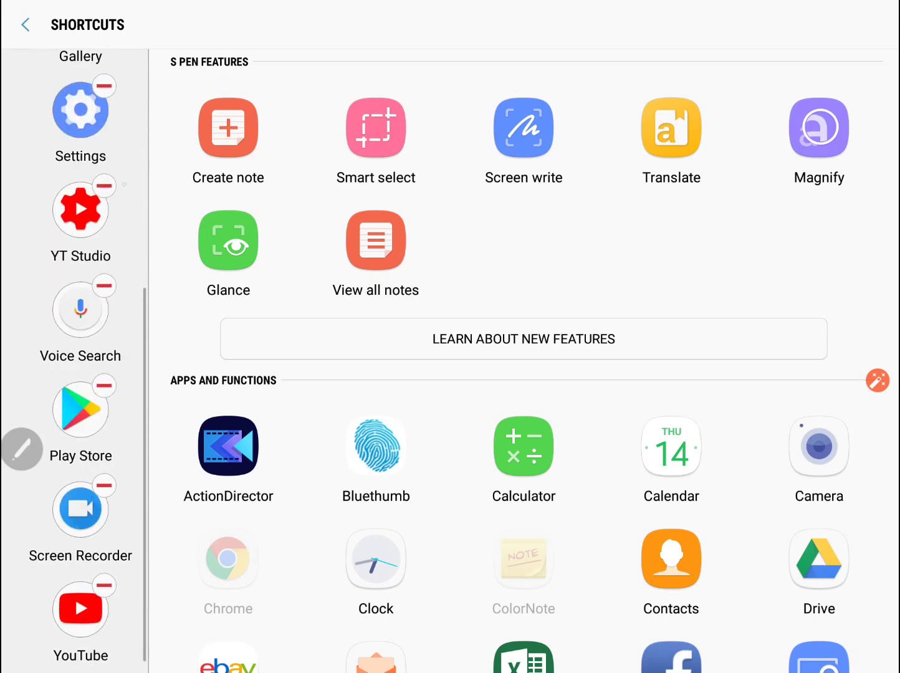
{"action": "key", "text": "Escape"}
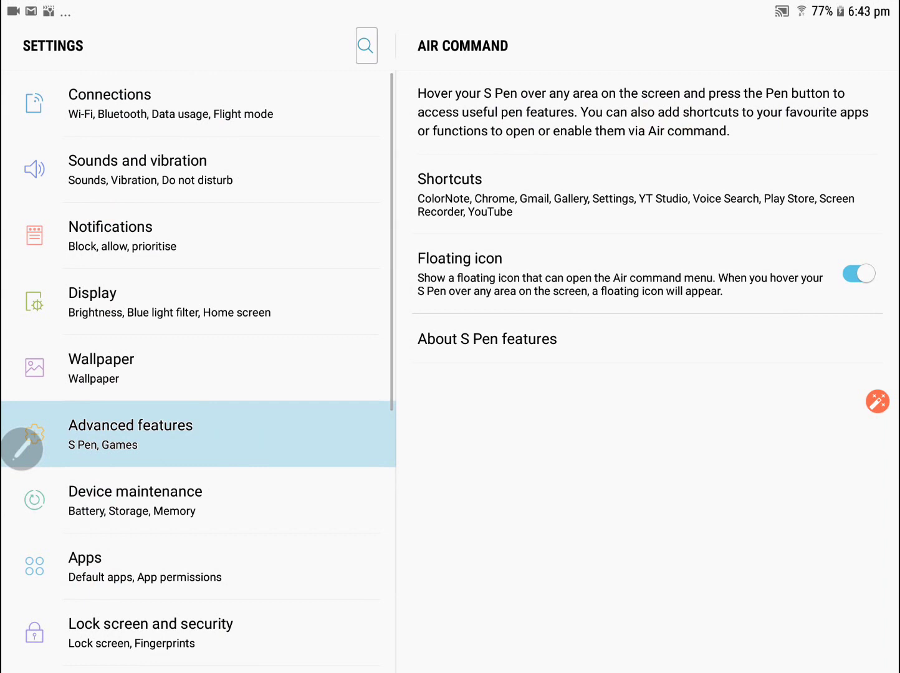
- Move the floating icon to the right edge and open the Air command Shortcuts editor
{"action": "left_click_drag", "start_coordinate": [34, 461], "coordinate": [876, 475]}
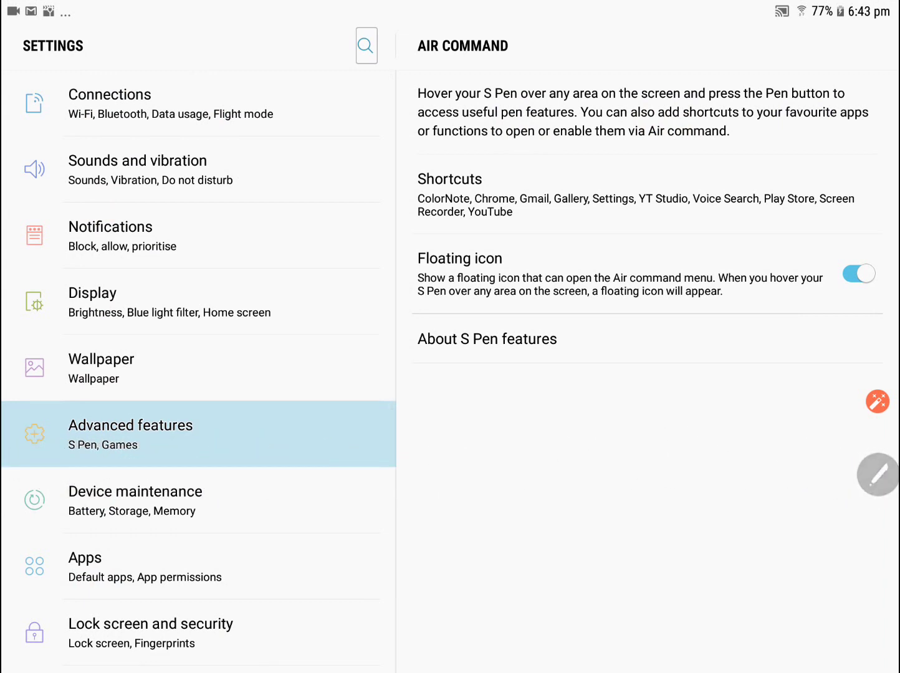
{"action": "left_click", "coordinate": [450, 193]}
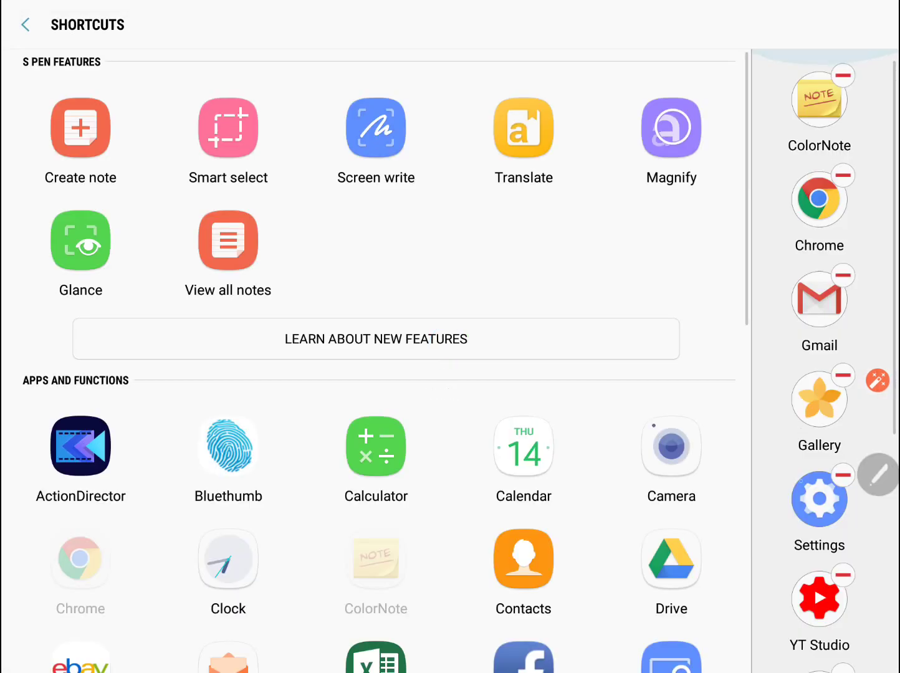
{"action": "scroll", "coordinate": [818, 352], "scroll_direction": "down", "scroll_amount": 5}
{"action": "scroll", "coordinate": [818, 352], "scroll_direction": "up", "scroll_amount": 5}
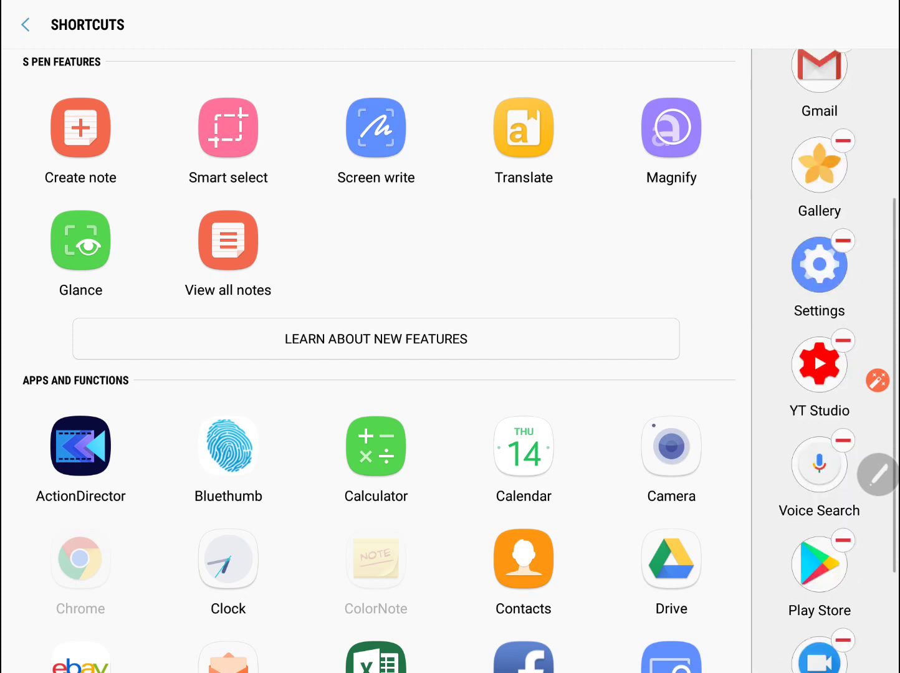
- Remove every existing shortcut (ColorNote, Chrome, Gmail, Gallery, Settings, YT Studio, Voice Search) from the list
{"action": "left_click", "coordinate": [843, 75]}
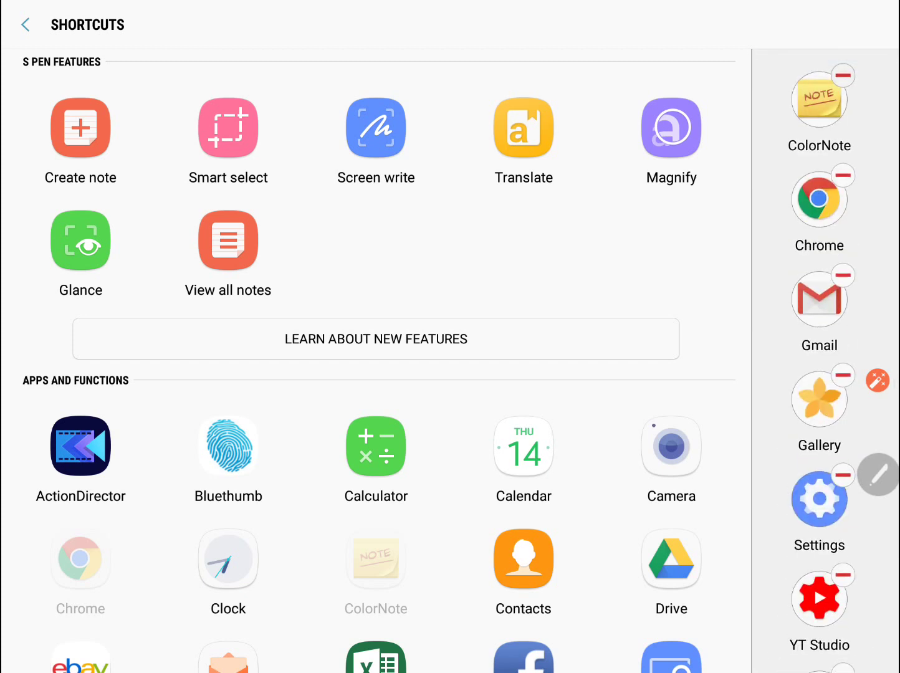
{"action": "left_click", "coordinate": [843, 76]}
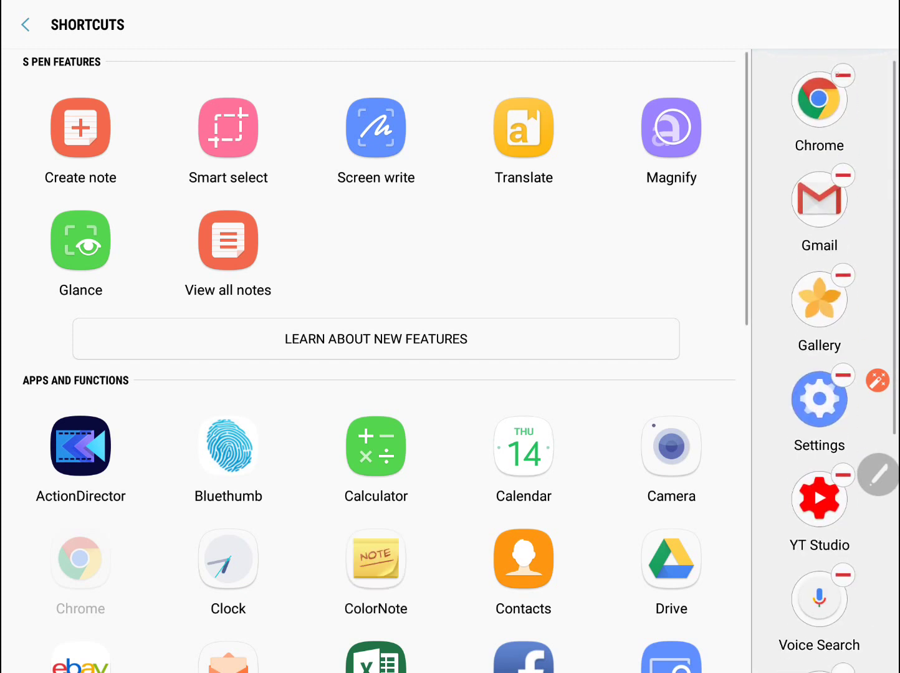
{"action": "left_click", "coordinate": [843, 74]}
{"action": "left_click", "coordinate": [843, 76]}
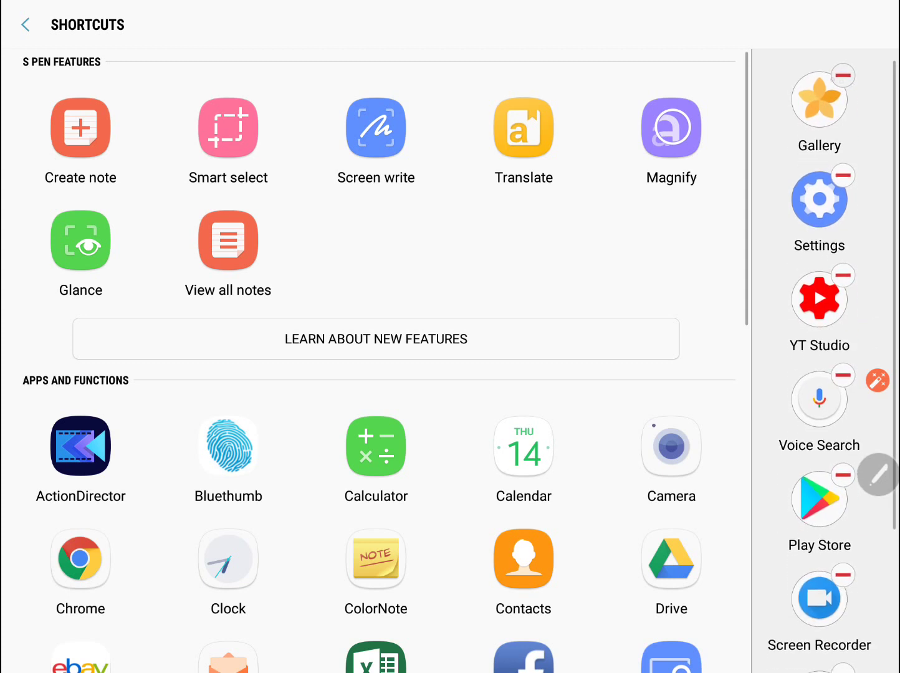
{"action": "left_click", "coordinate": [843, 76]}
{"action": "left_click", "coordinate": [843, 75]}
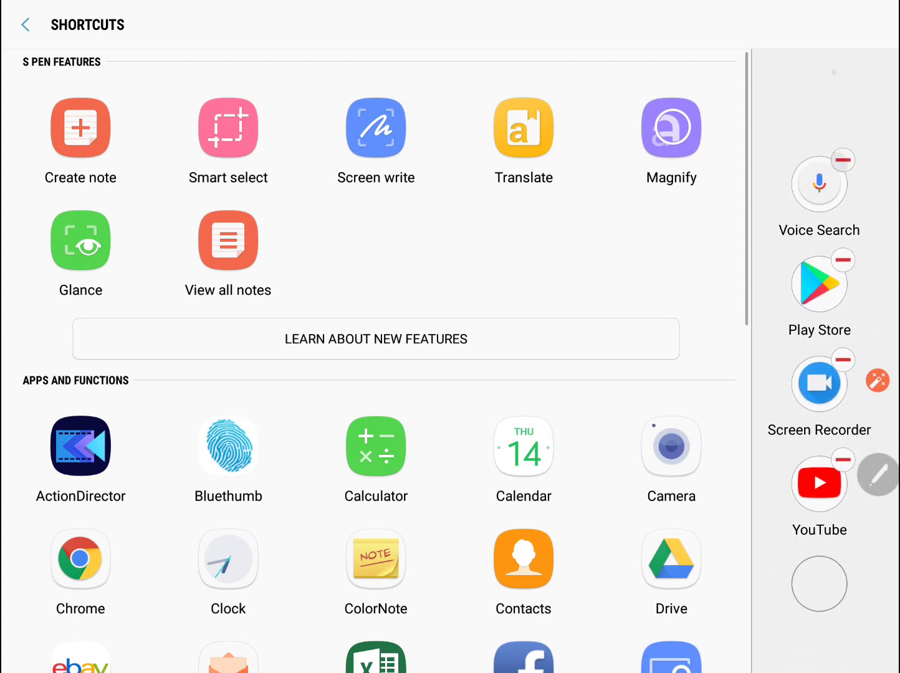
{"action": "left_click", "coordinate": [843, 75]}
{"action": "left_click", "coordinate": [843, 75]}
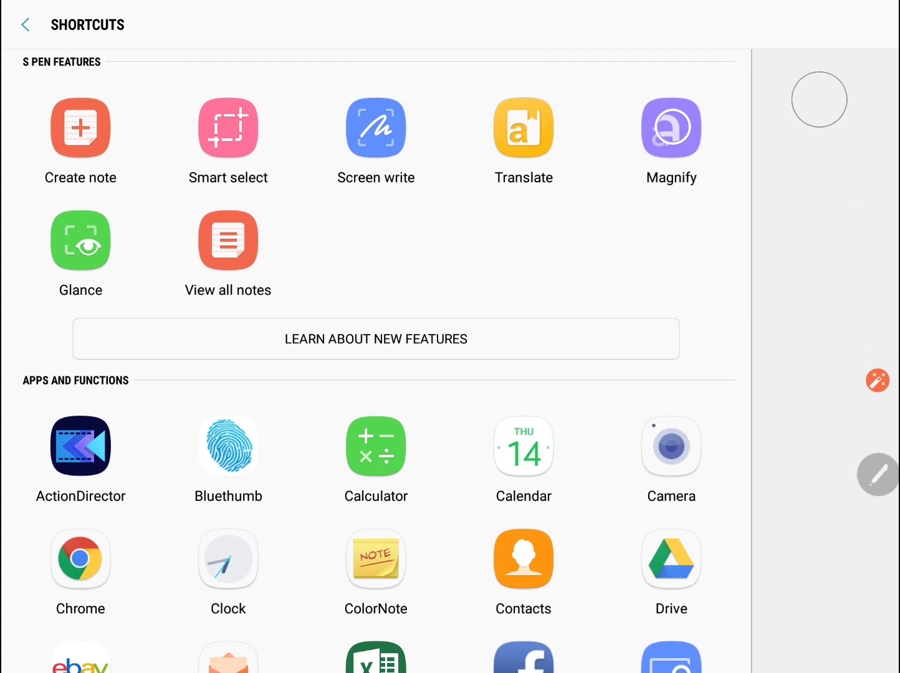
{"action": "left_click_drag", "start_coordinate": [672, 137], "coordinate": [671, 134]}
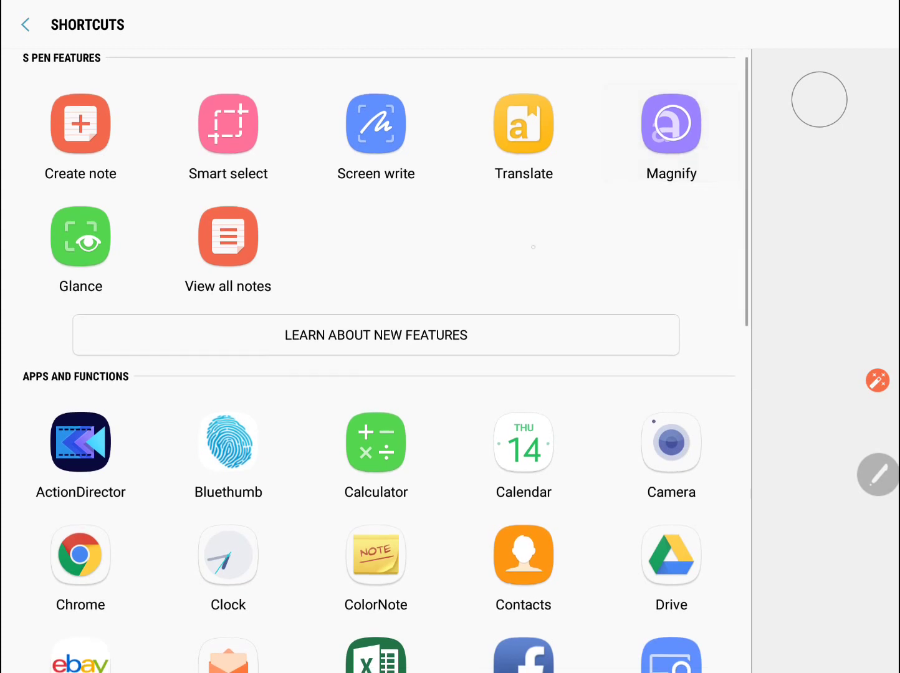
- Add Create note to the shortcut list, then remove it again
{"action": "left_click", "coordinate": [80, 123]}
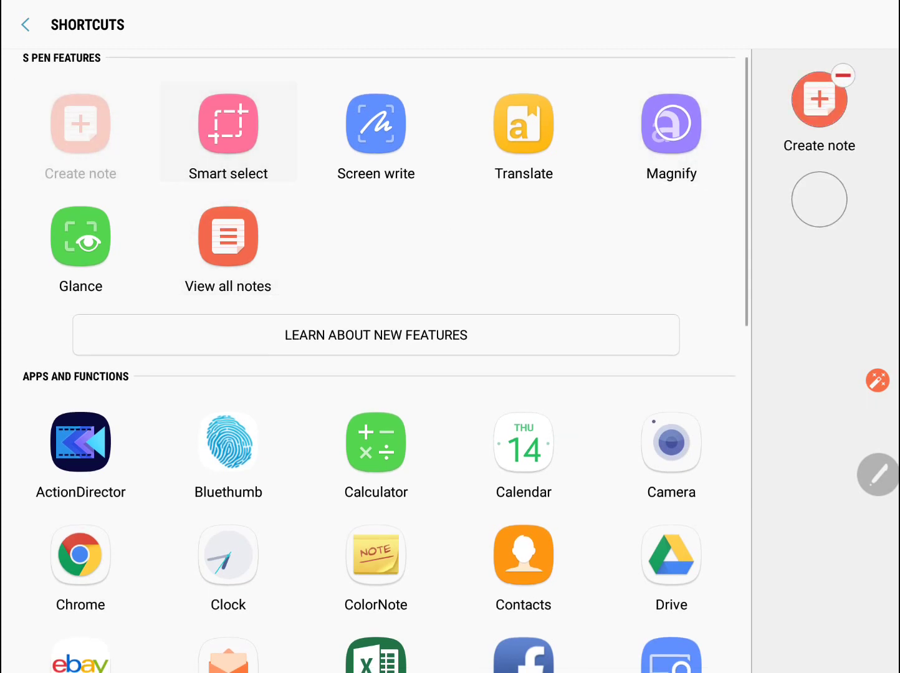
{"action": "left_click_drag", "start_coordinate": [376, 127], "coordinate": [375, 131]}
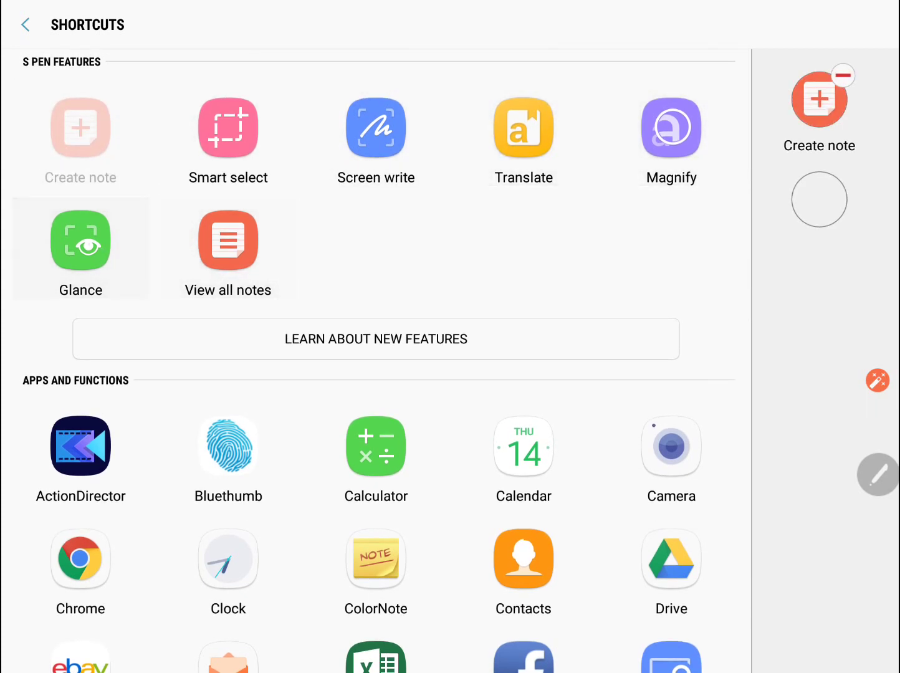
{"action": "left_click_drag", "start_coordinate": [228, 243], "coordinate": [228, 239]}
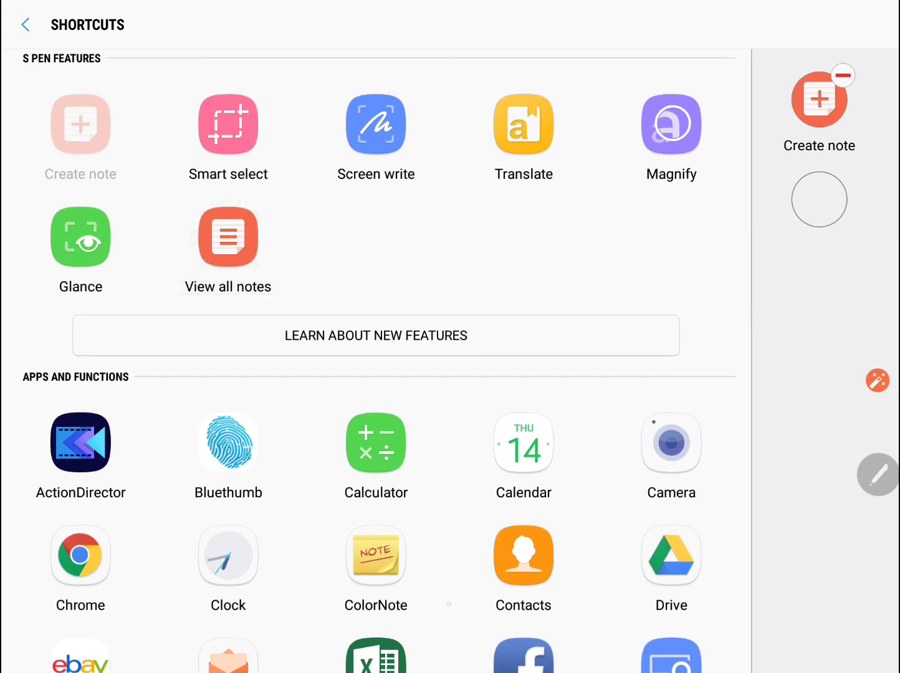
{"action": "left_click_drag", "start_coordinate": [523, 555], "coordinate": [524, 260]}
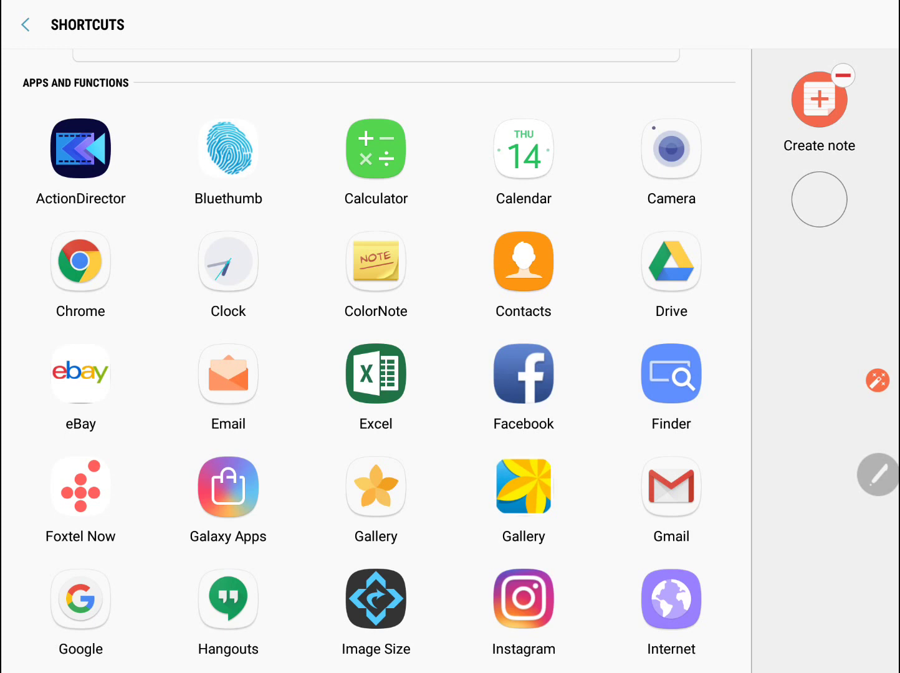
{"action": "left_click_drag", "start_coordinate": [80, 156], "coordinate": [303, 157]}
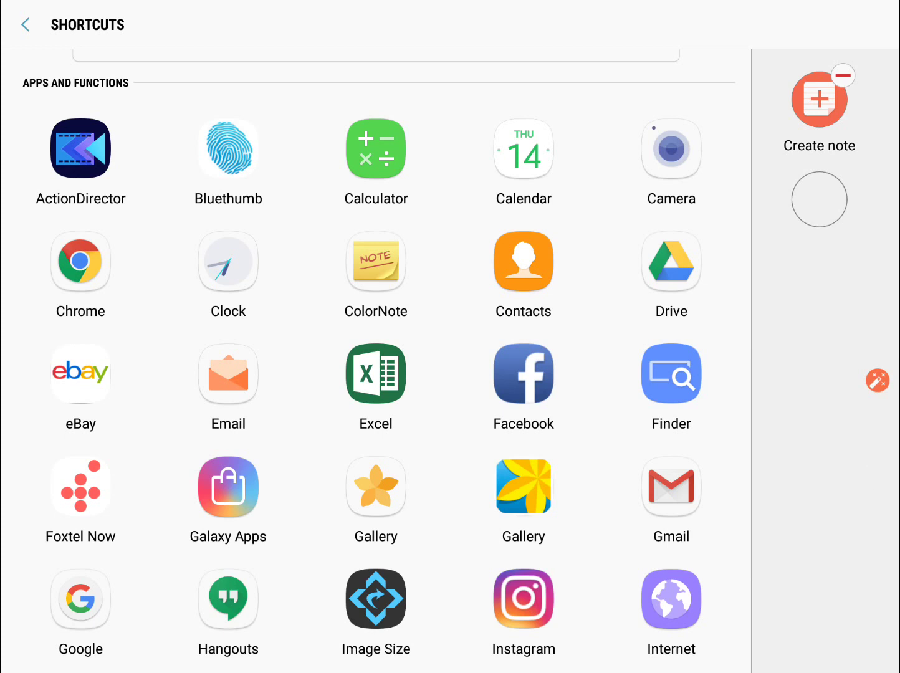
{"action": "left_click", "coordinate": [843, 75]}
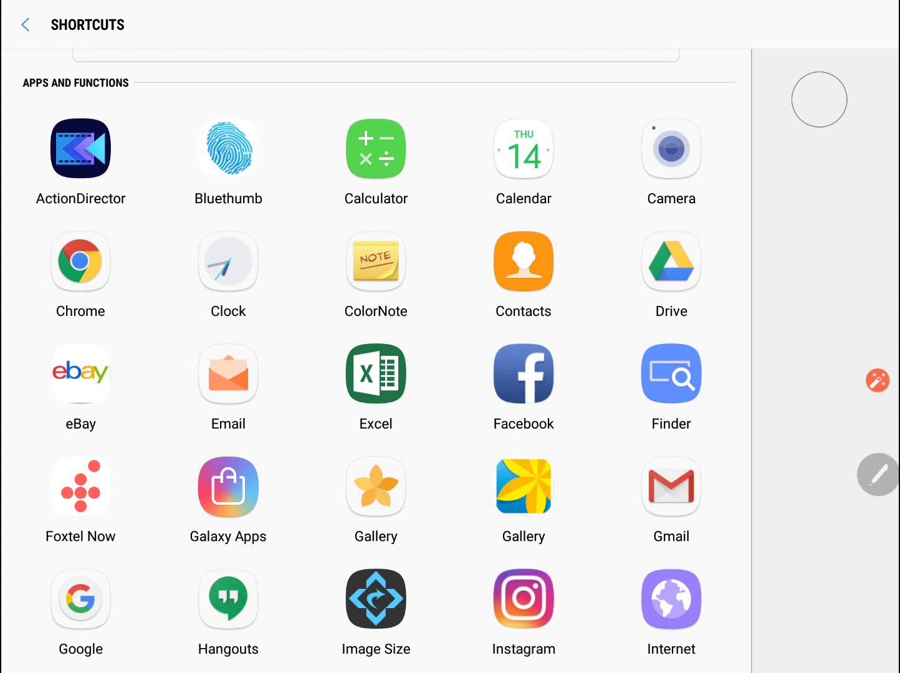
- Add Chrome, Calculator, ColorNote, Gmail and Play Store to the Air command shortcuts
{"action": "left_click", "coordinate": [80, 261]}
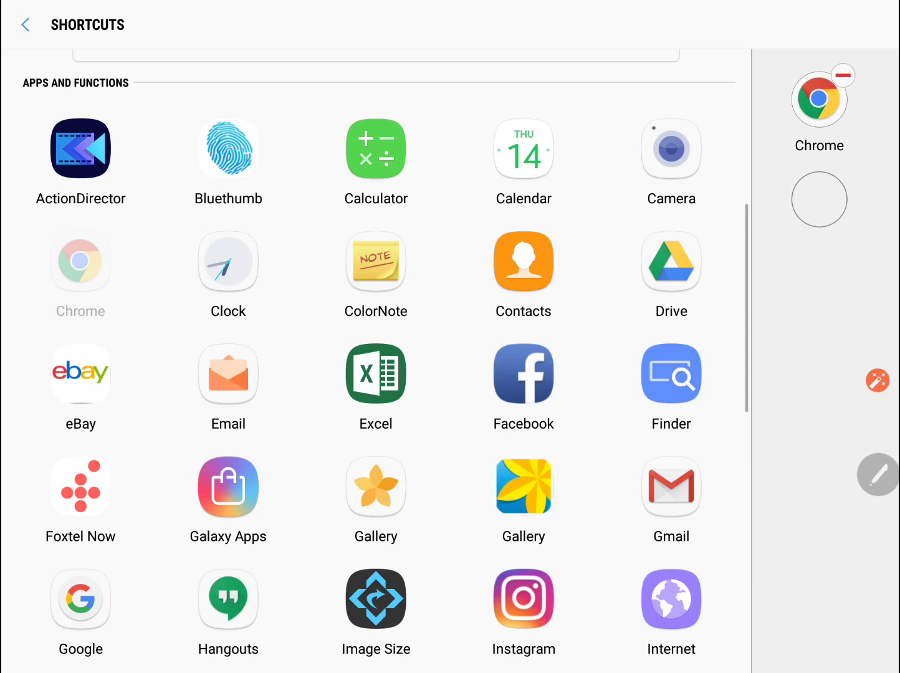
{"action": "left_click", "coordinate": [376, 149]}
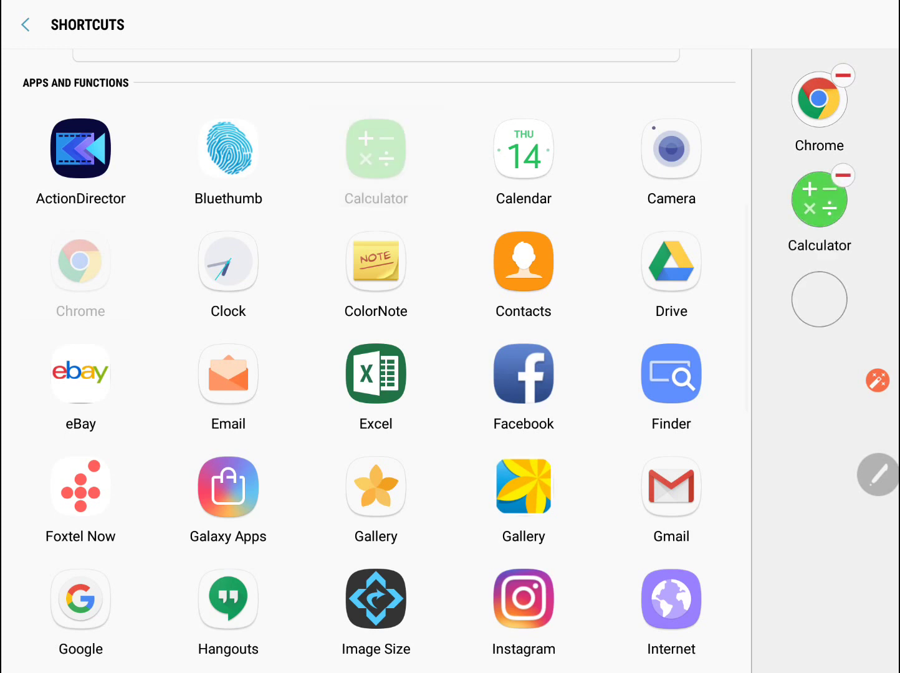
{"action": "left_click", "coordinate": [376, 260]}
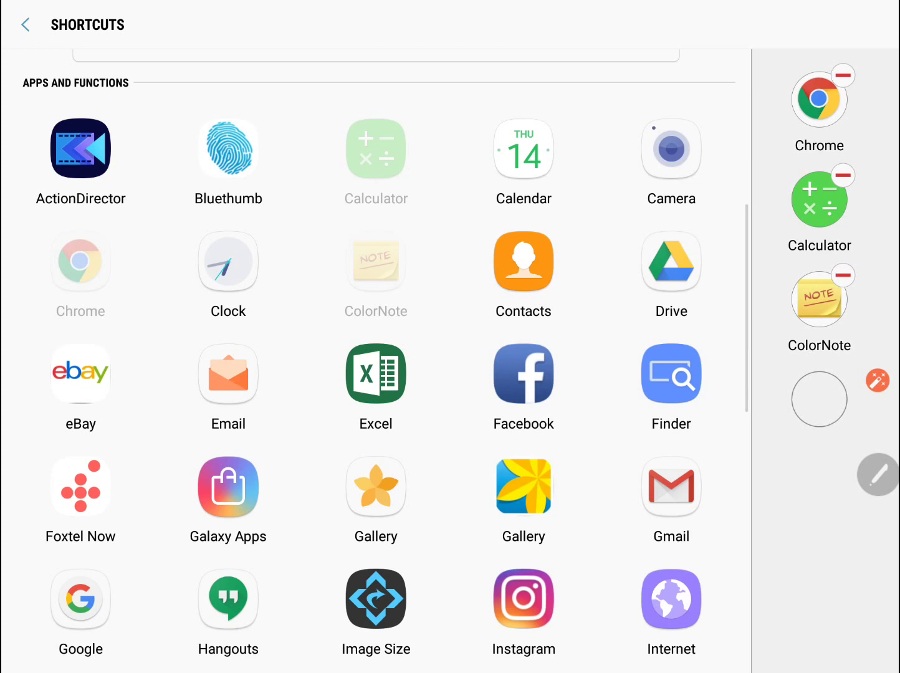
{"action": "left_click_drag", "start_coordinate": [524, 599], "coordinate": [646, 491]}
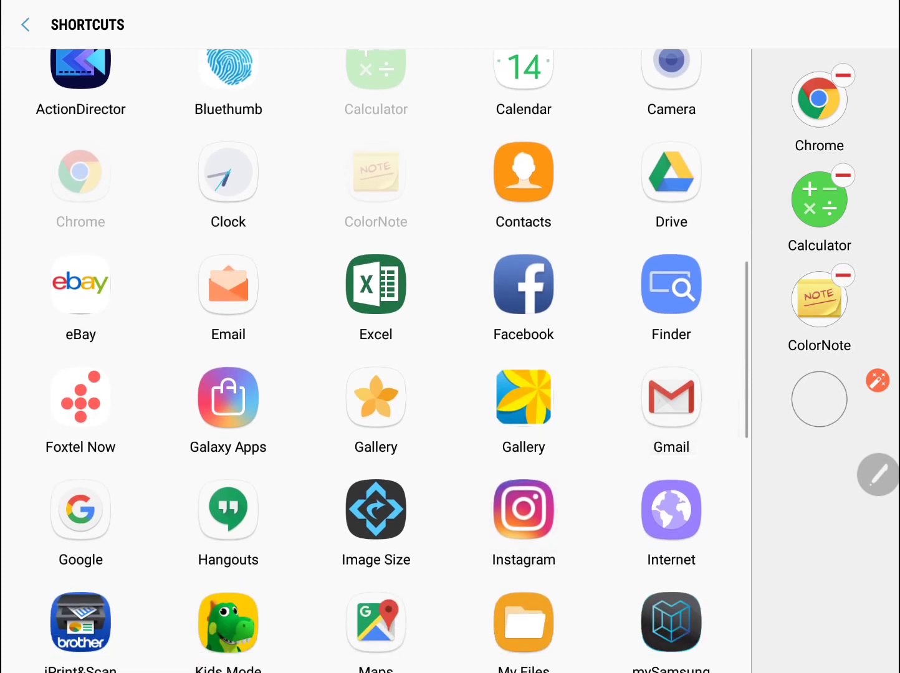
{"action": "left_click", "coordinate": [672, 403]}
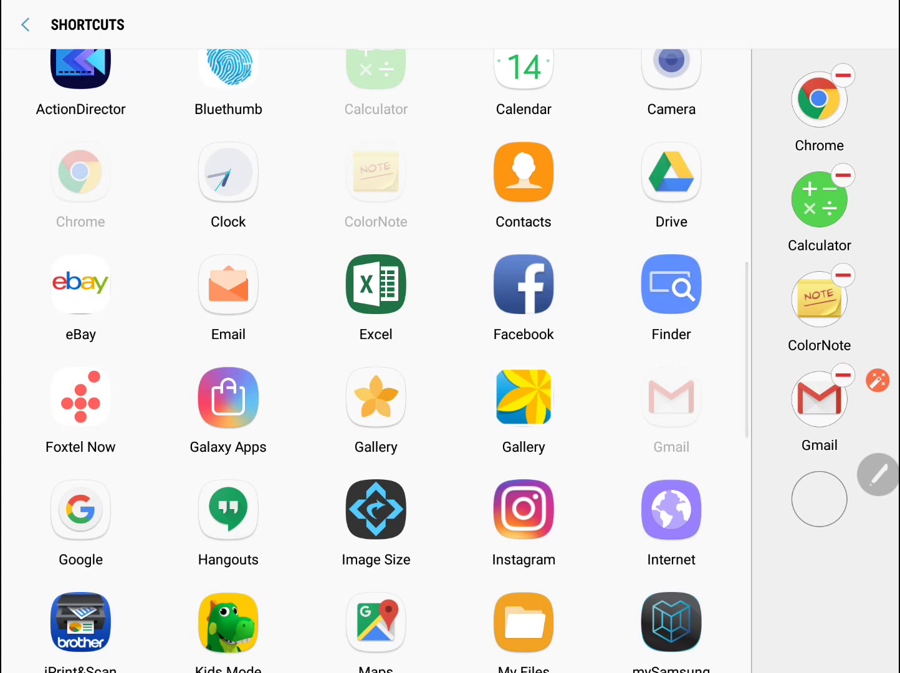
{"action": "left_click_drag", "start_coordinate": [671, 509], "coordinate": [671, 243]}
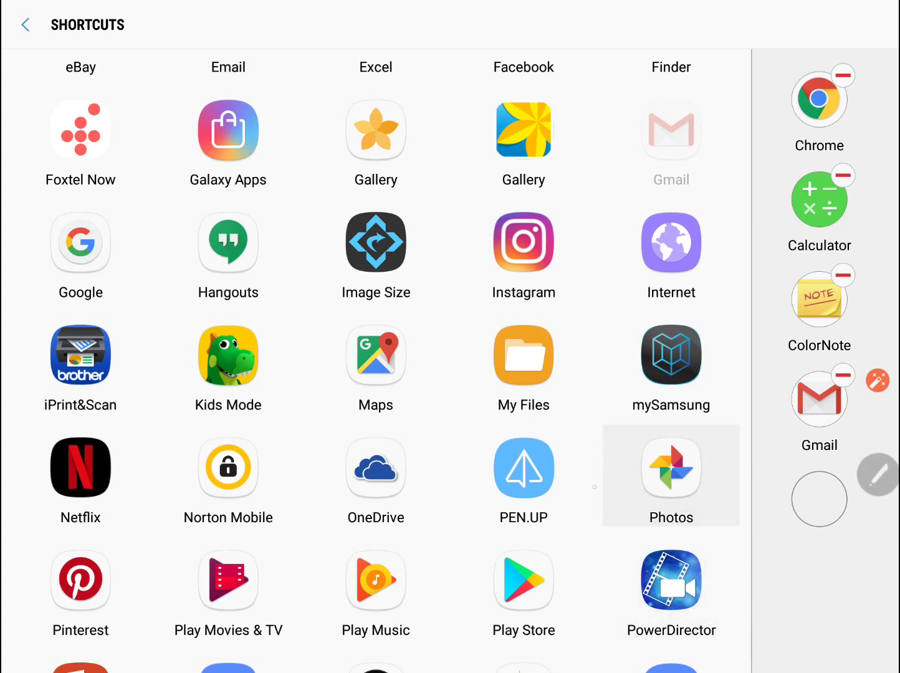
{"action": "left_click_drag", "start_coordinate": [671, 477], "coordinate": [672, 283]}
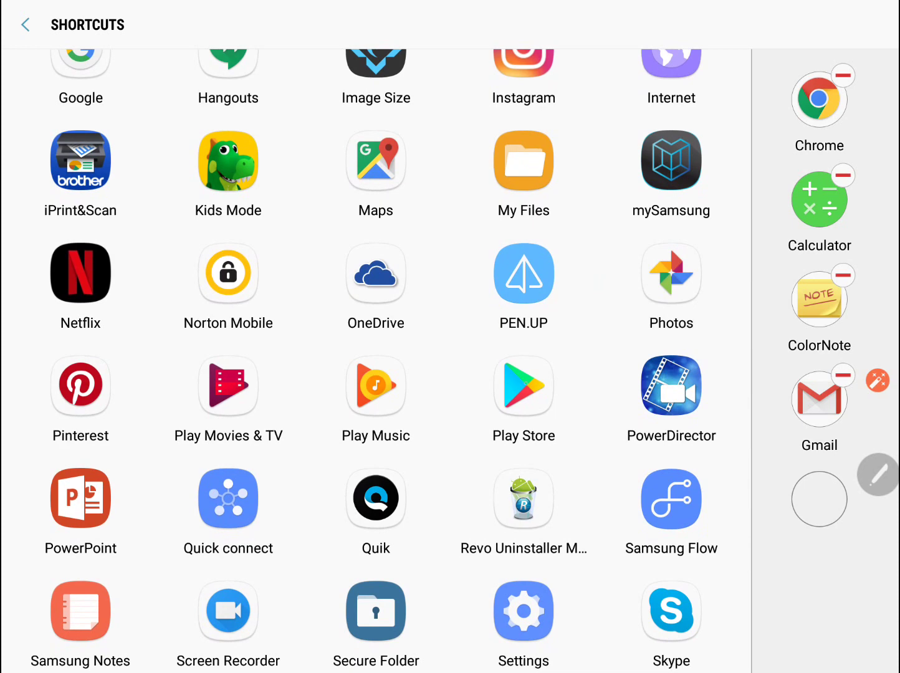
{"action": "left_click", "coordinate": [524, 386]}
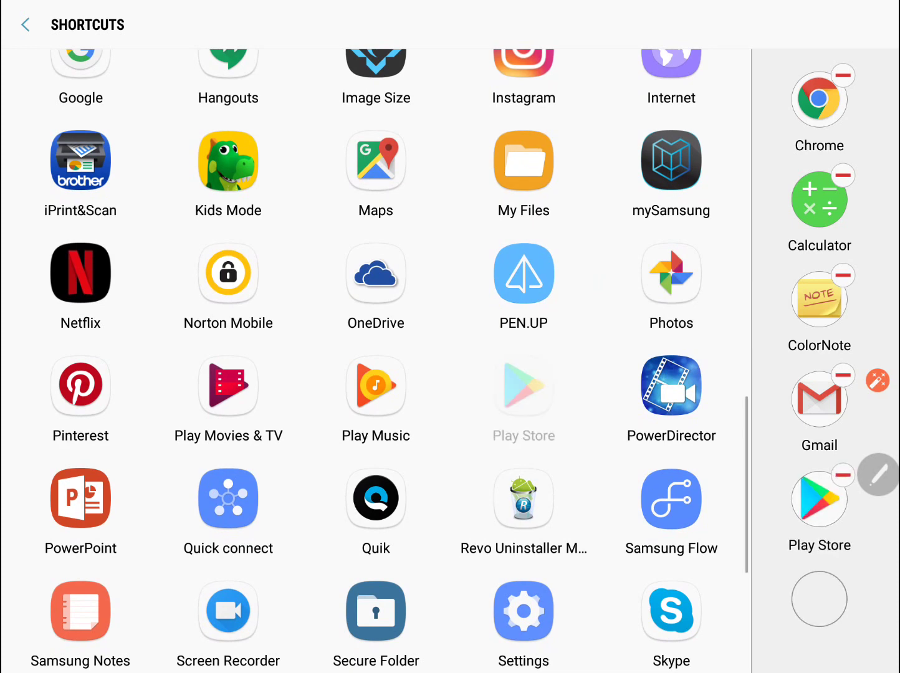
{"action": "left_click_drag", "start_coordinate": [671, 498], "coordinate": [671, 267]}
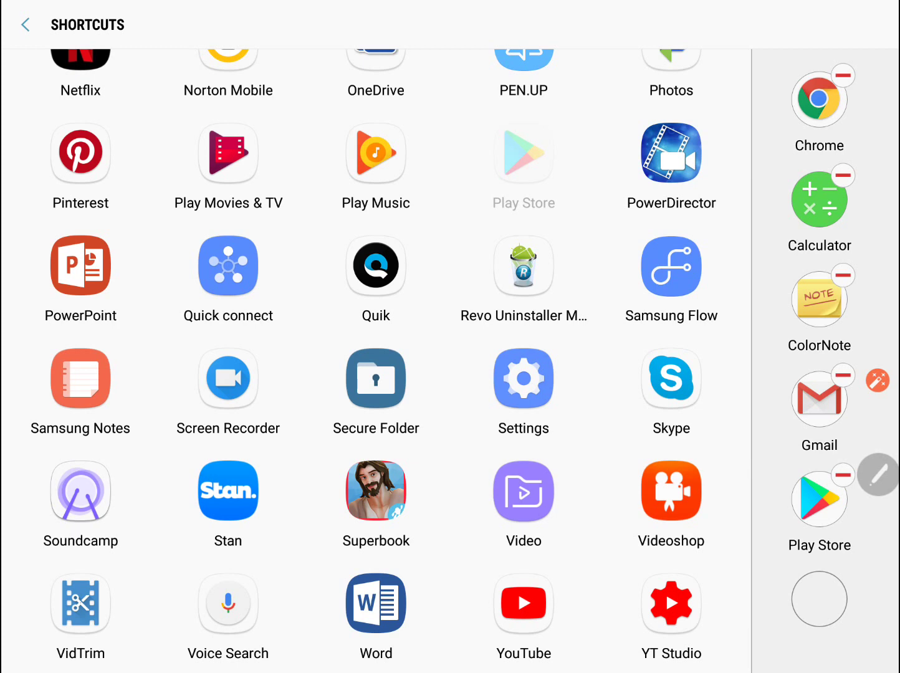
{"action": "left_click", "coordinate": [524, 387]}
- Add YT Studio, YouTube, Video, Voice Search and Photos to the Air command shortcuts
{"action": "left_click", "coordinate": [665, 590]}
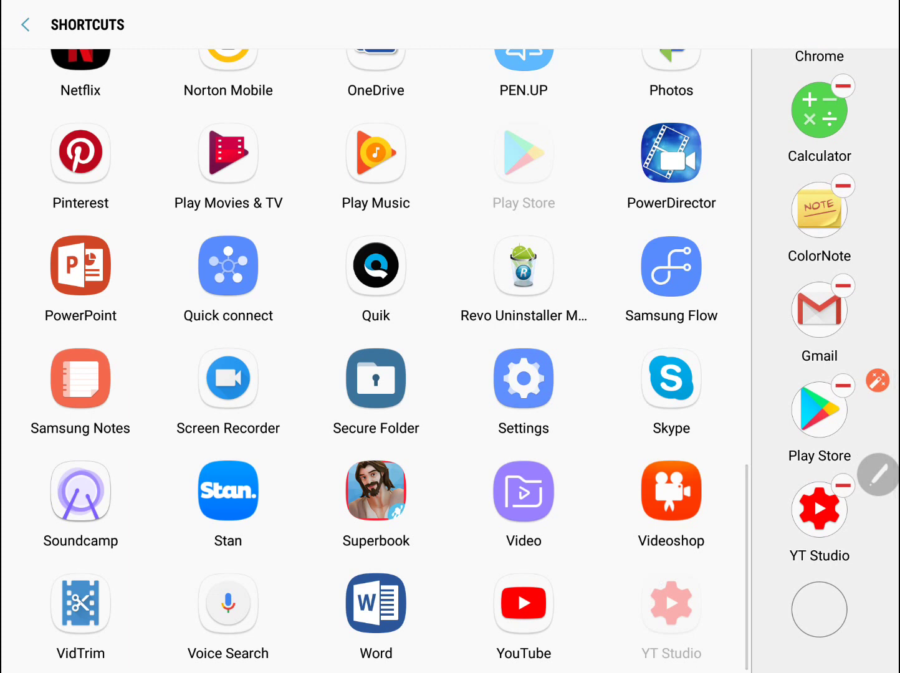
{"action": "left_click", "coordinate": [509, 598]}
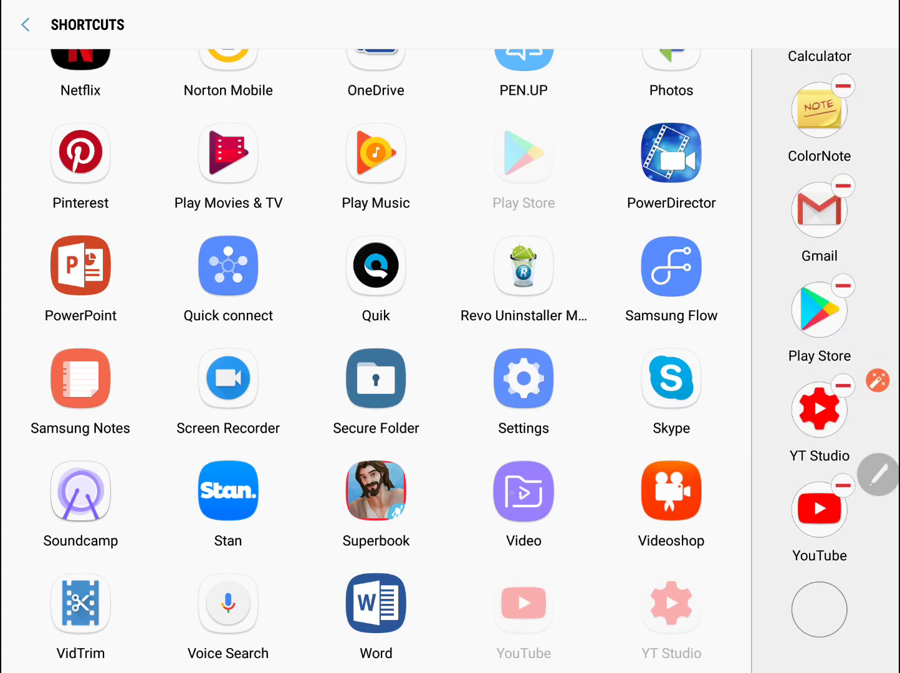
{"action": "left_click", "coordinate": [524, 492]}
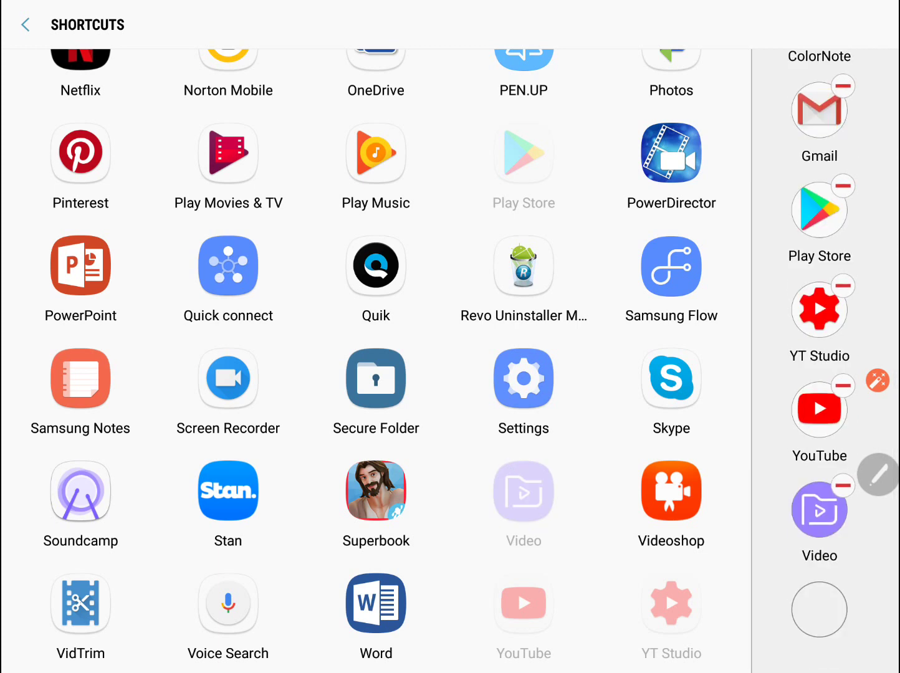
{"action": "left_click", "coordinate": [228, 604]}
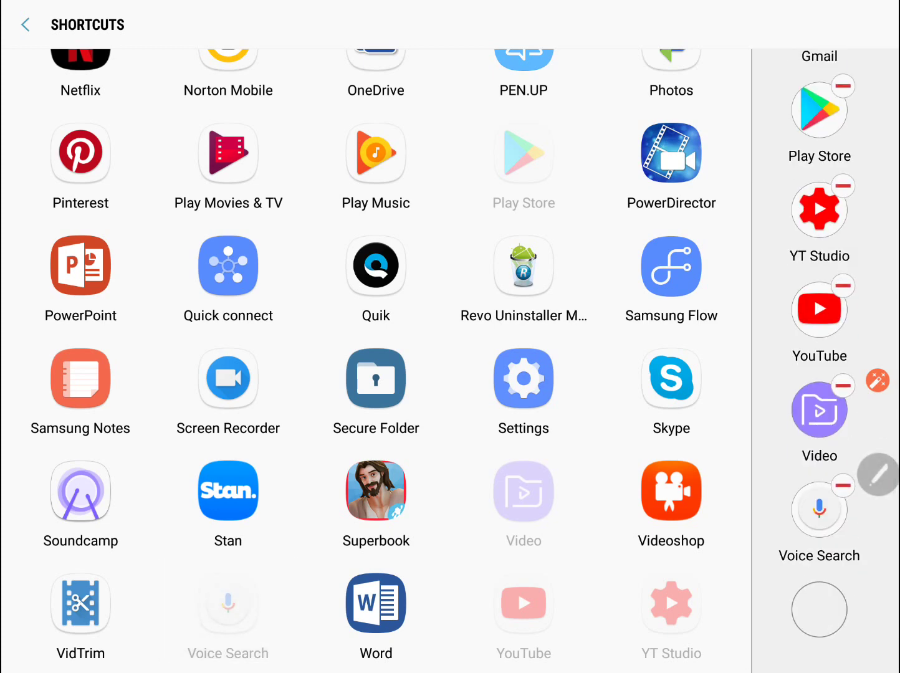
{"action": "scroll", "coordinate": [389, 360], "scroll_direction": "up", "scroll_amount": 5}
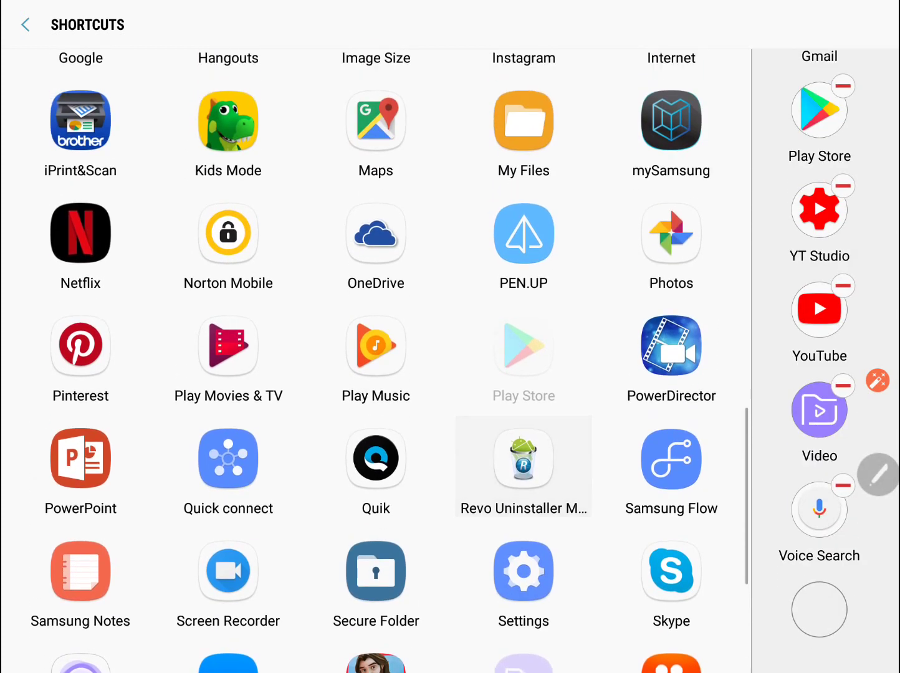
{"action": "left_click", "coordinate": [671, 330]}
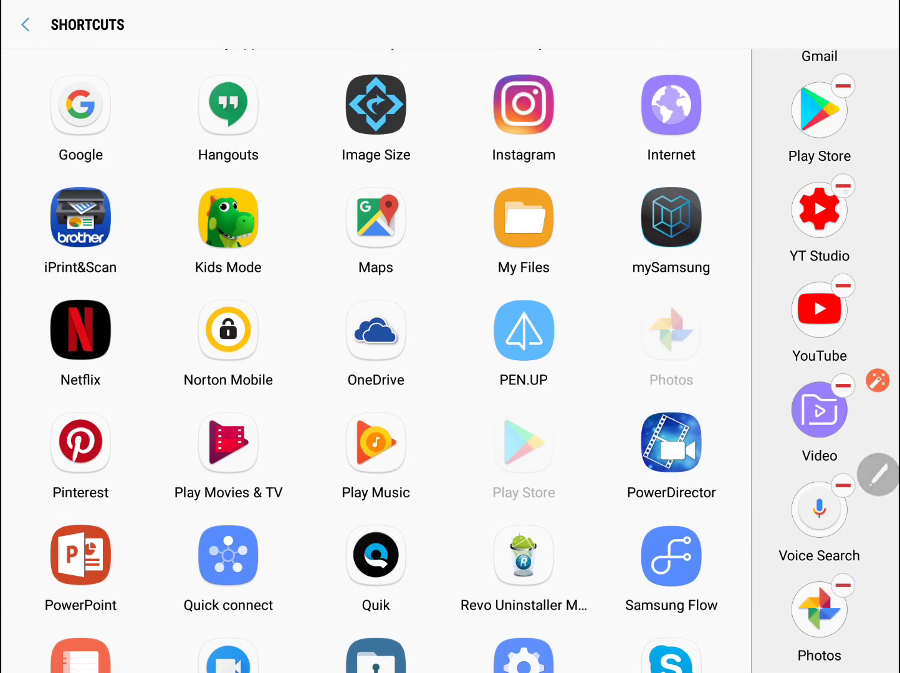
{"action": "scroll", "coordinate": [819, 352], "scroll_direction": "up", "scroll_amount": 5}
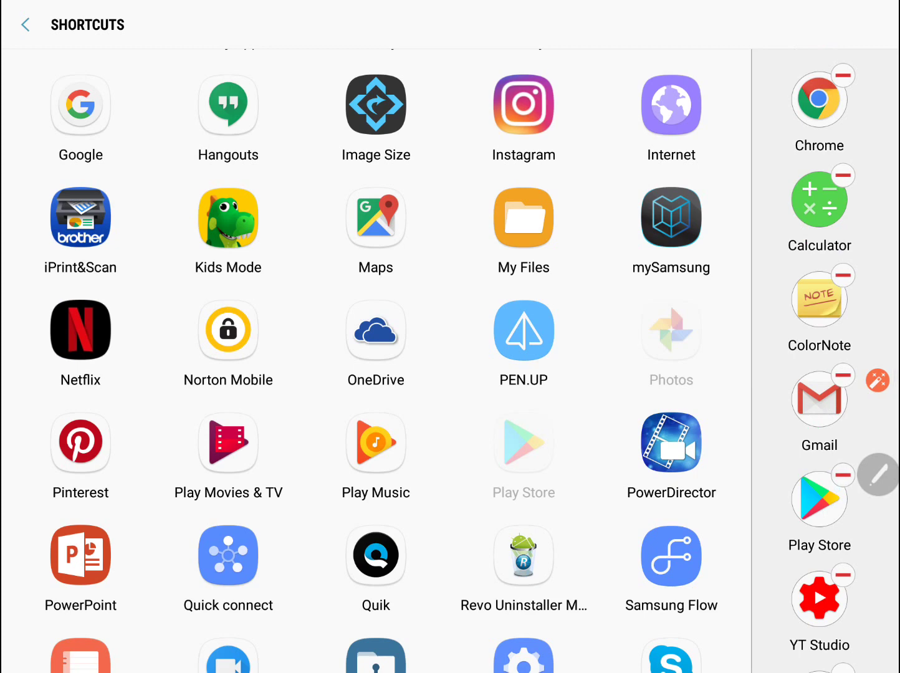
- Leave the shortcut picker and exit Settings to the home screen
{"action": "key", "text": "Escape"}
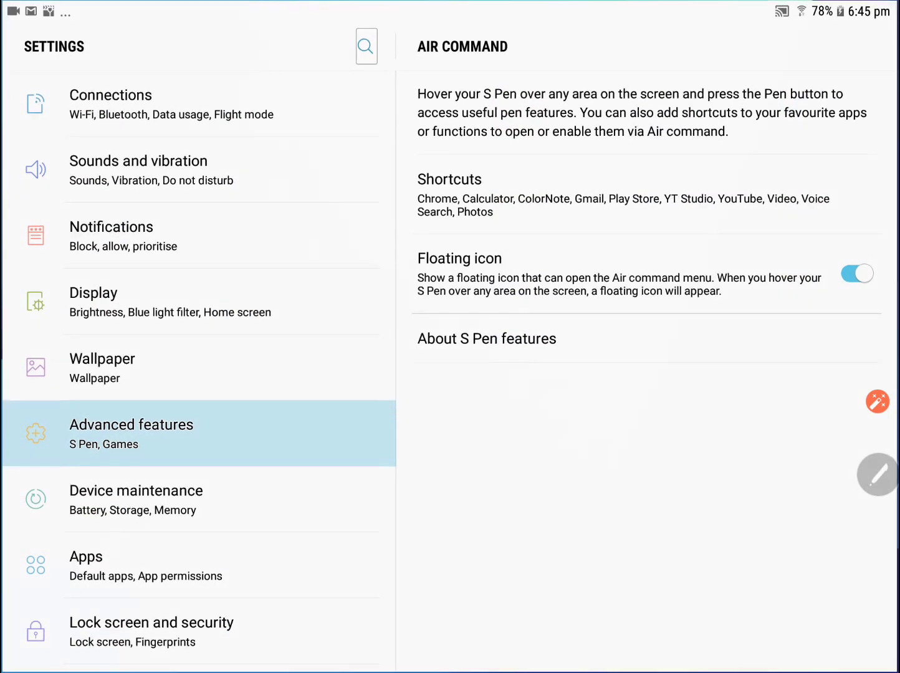
{"action": "key", "text": "Home"}
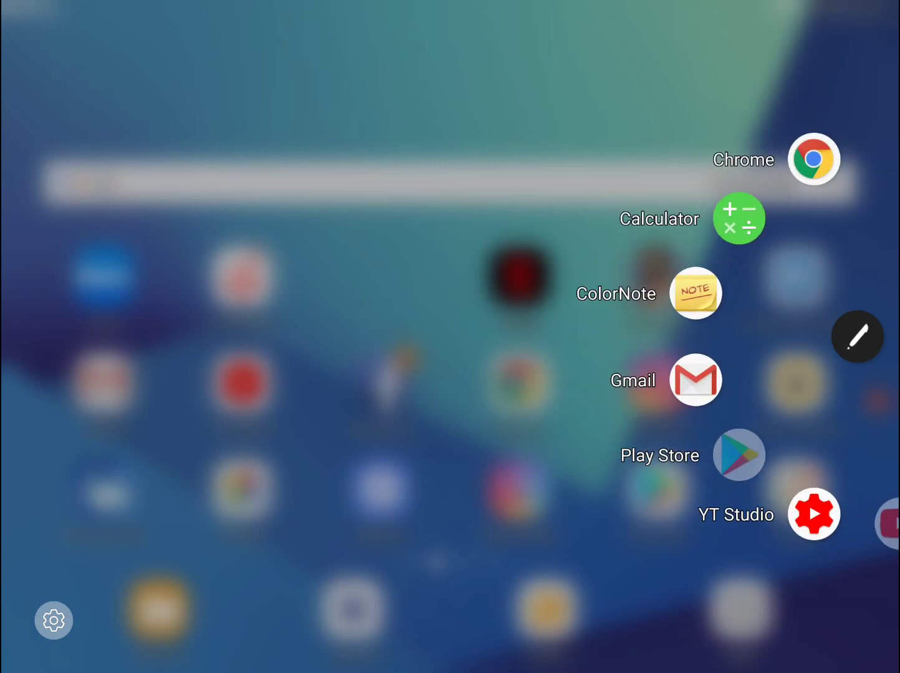
- Launch Chrome from the Air command shortcut list
{"action": "left_click", "coordinate": [813, 159]}
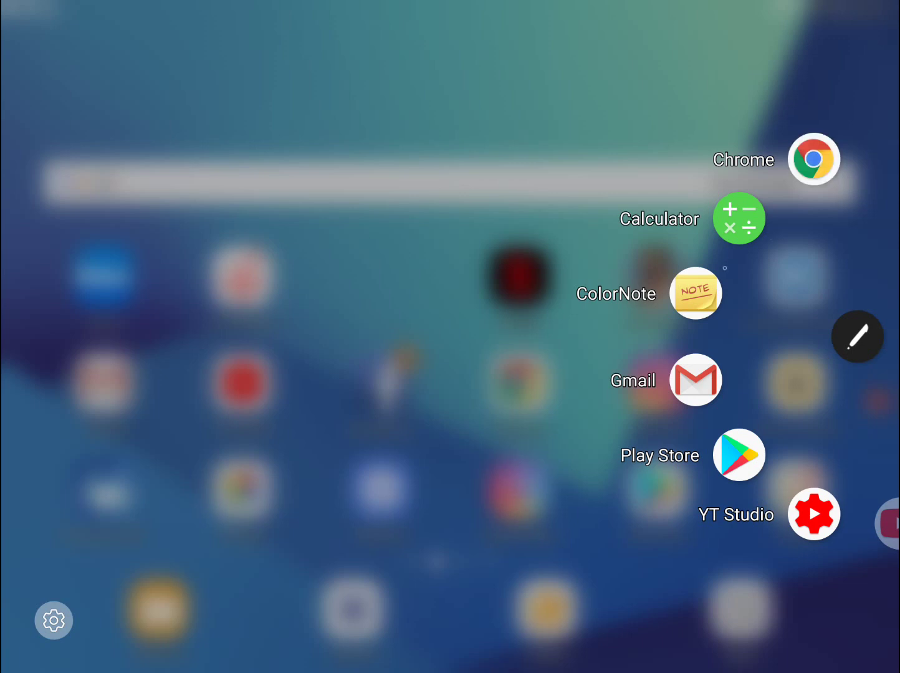
{"action": "left_click", "coordinate": [814, 160]}
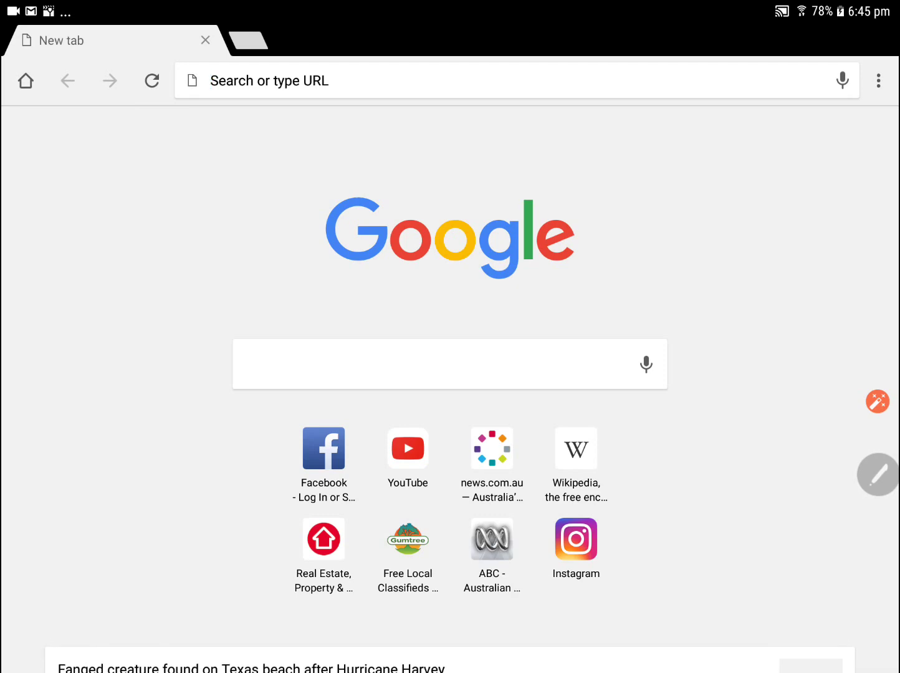
{"action": "scroll", "coordinate": [449, 372], "scroll_direction": "down", "scroll_amount": 4}
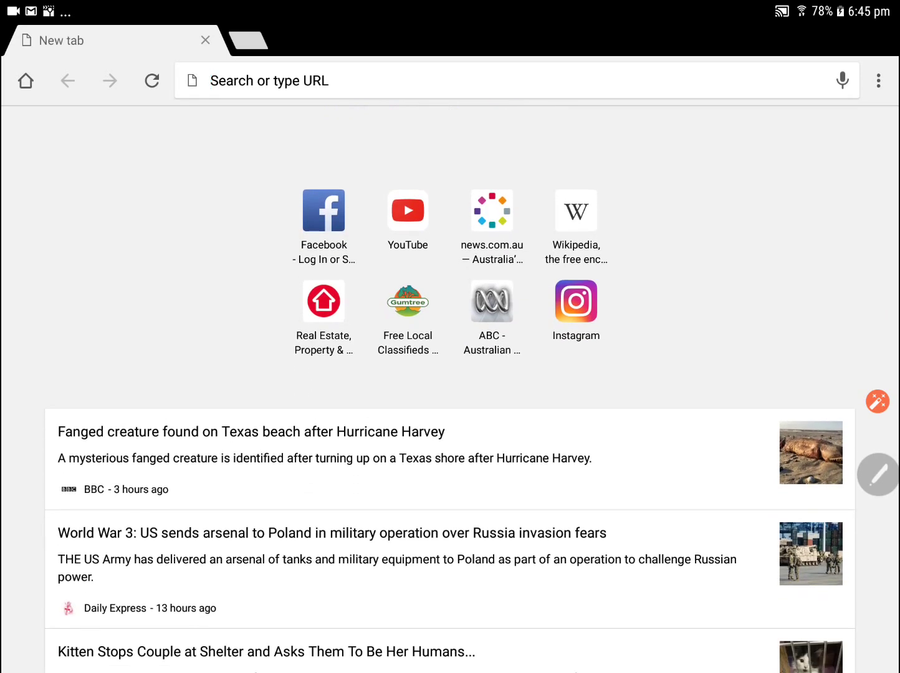
{"action": "scroll", "coordinate": [450, 372], "scroll_direction": "down", "scroll_amount": 2}
{"action": "scroll", "coordinate": [450, 371], "scroll_direction": "up", "scroll_amount": 5}
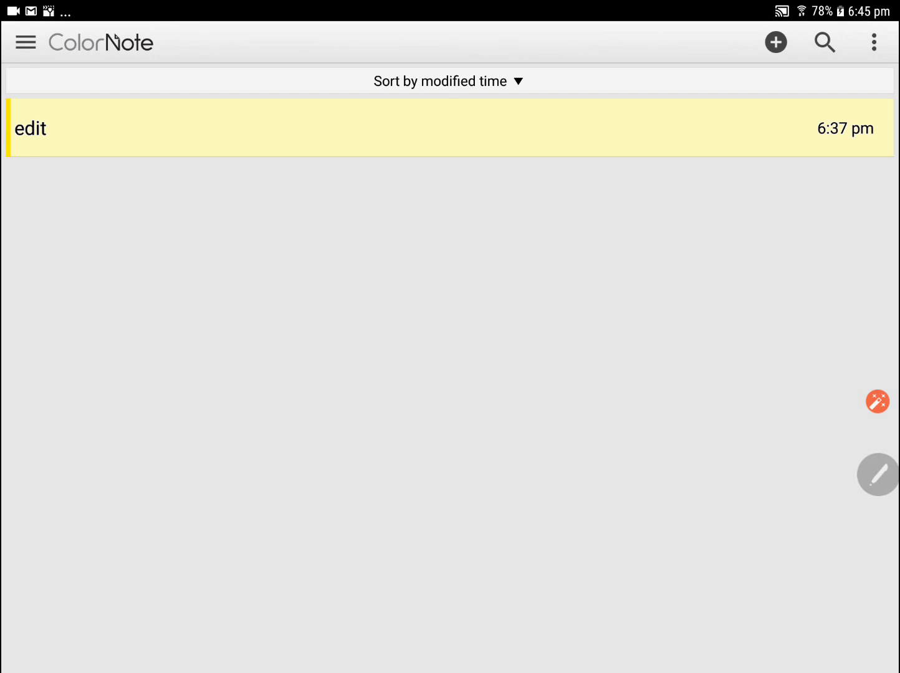
- Create a new blank text note "tab", save it with Back, then bring up the Air command shortcuts
{"action": "left_click", "coordinate": [115, 37]}
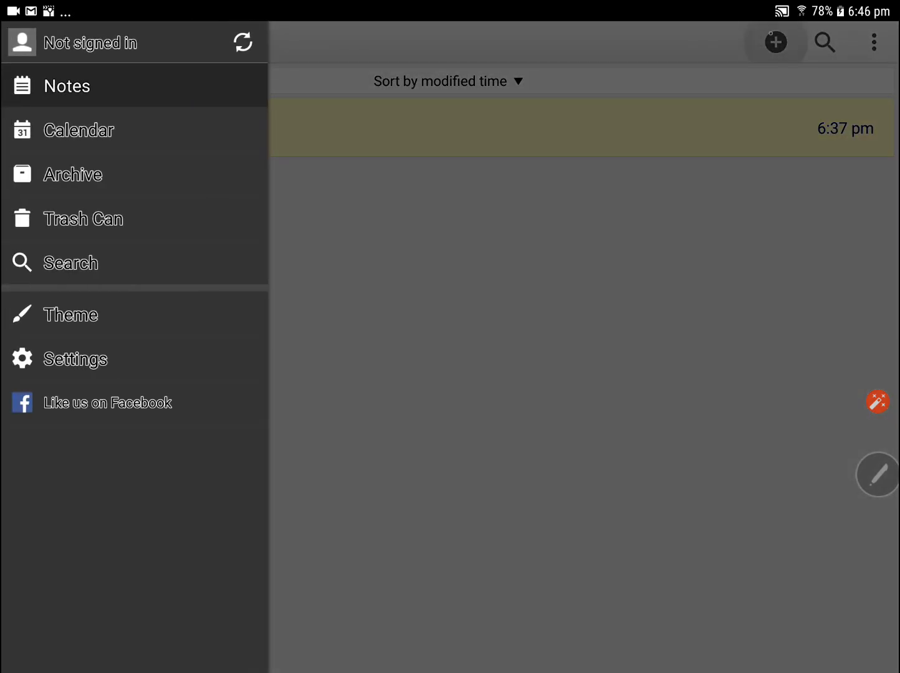
{"action": "left_click", "coordinate": [776, 41]}
{"action": "left_click", "coordinate": [776, 43]}
{"action": "left_click", "coordinate": [764, 83]}
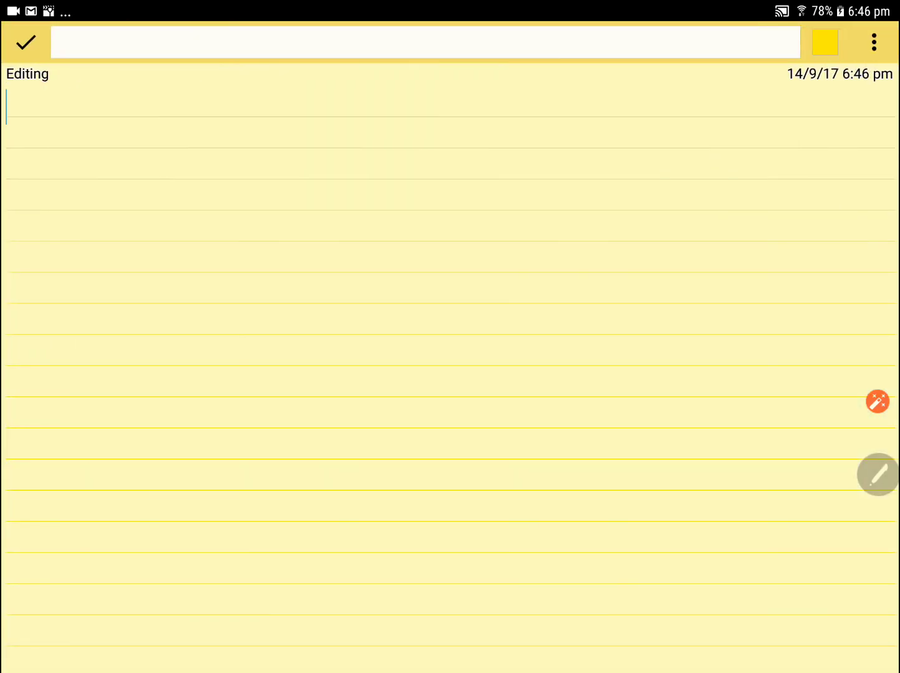
{"action": "type", "text": "t"}
{"action": "type", "text": "ab"}
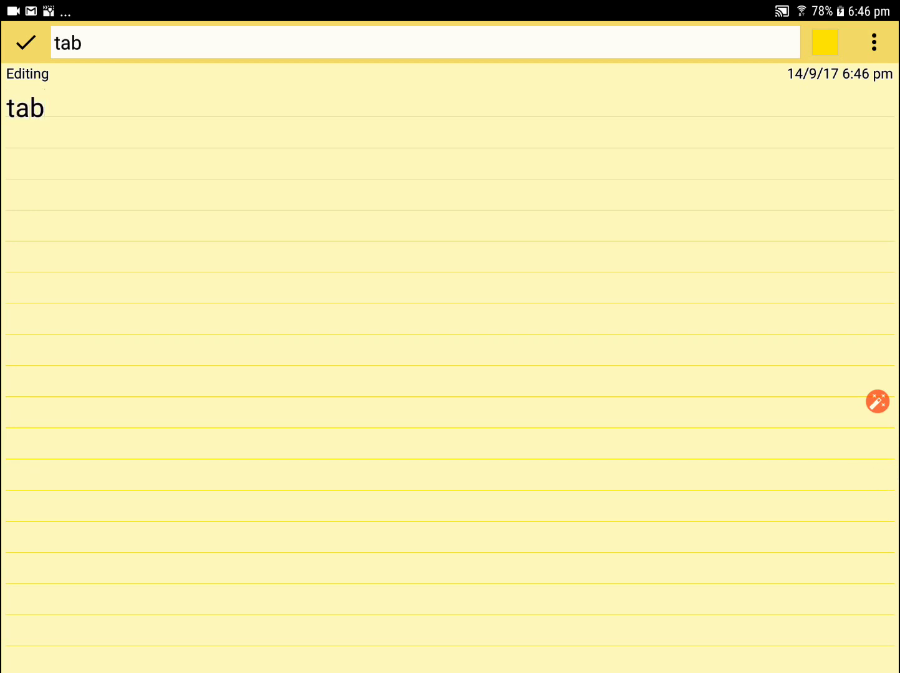
{"action": "key", "text": "Escape"}
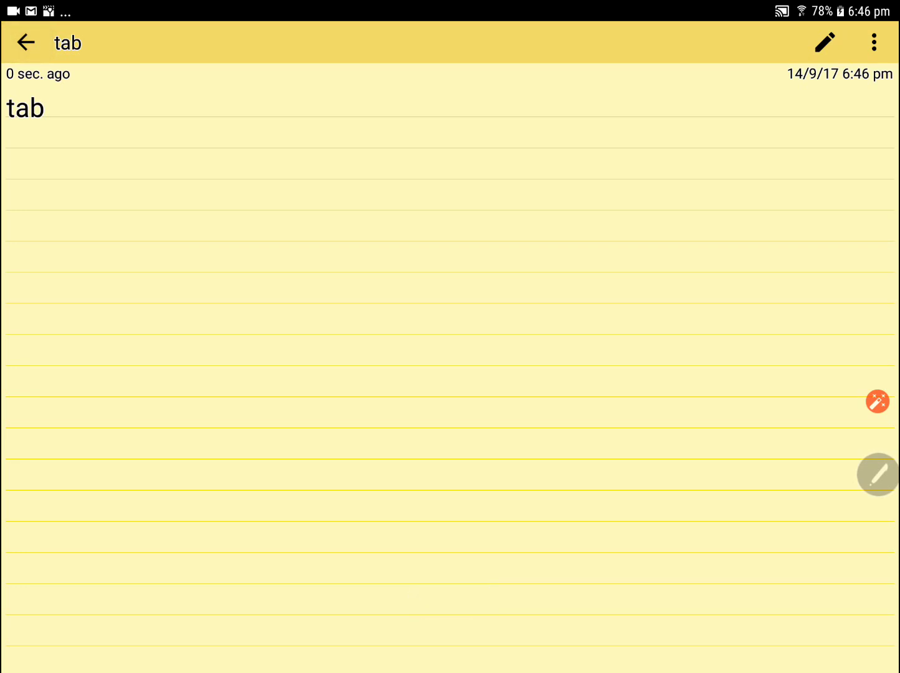
{"action": "left_click", "coordinate": [878, 474]}
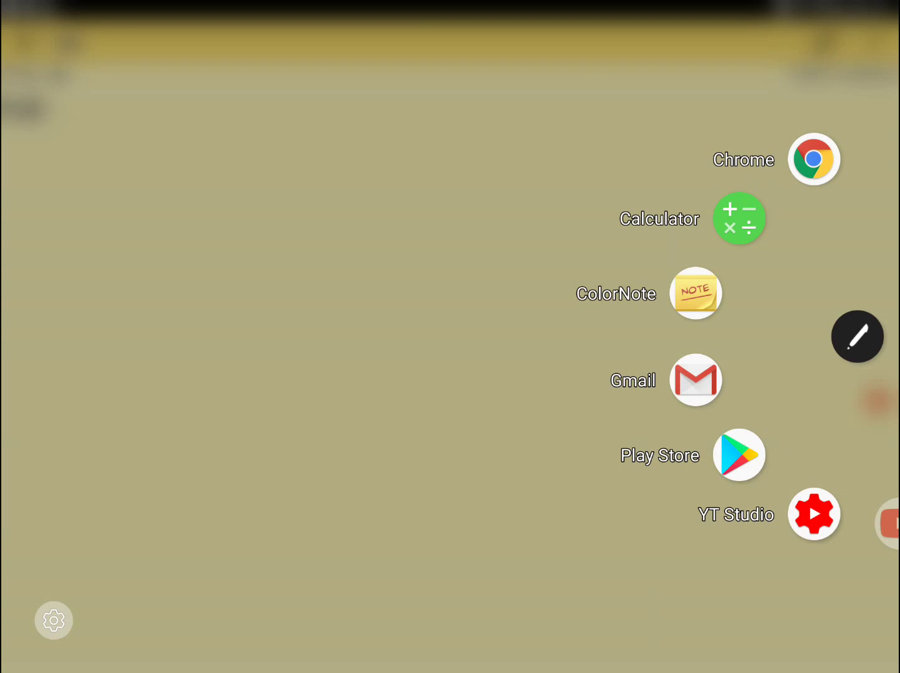
{"action": "scroll", "coordinate": [877, 401], "scroll_direction": "down", "scroll_amount": 3}
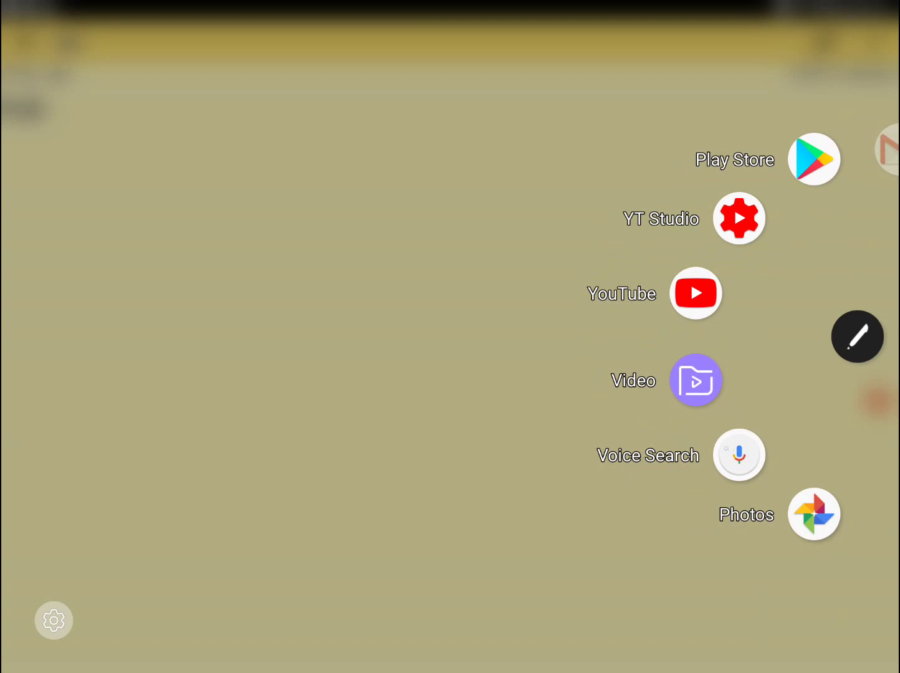
{"action": "left_click", "coordinate": [738, 454]}
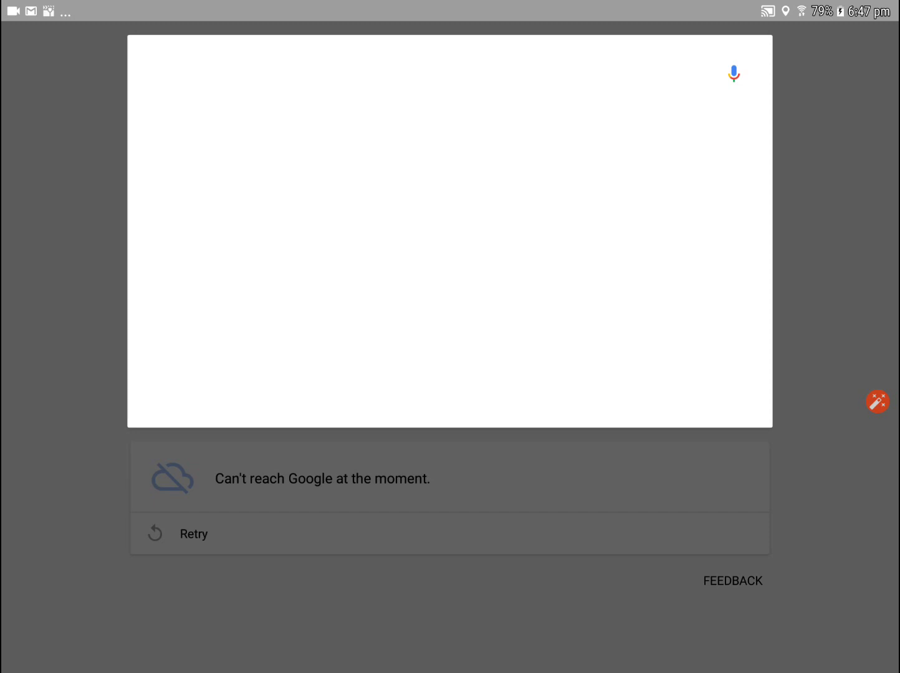
{"action": "key", "text": "Escape"}
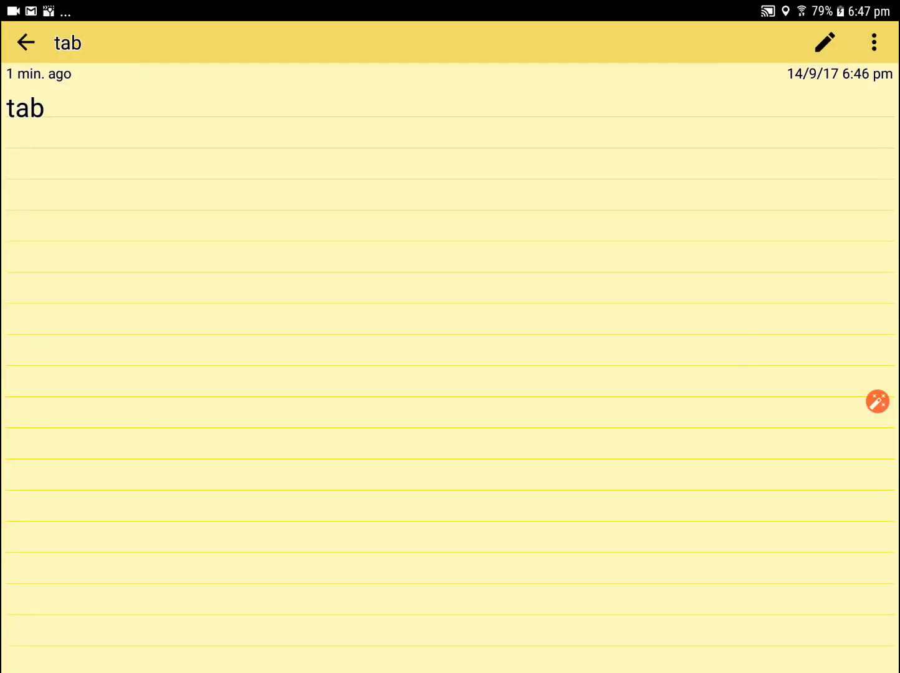
- Back out of the note and ColorNote, pass through Chrome, and return to the home screen
{"action": "key", "text": "Escape"}
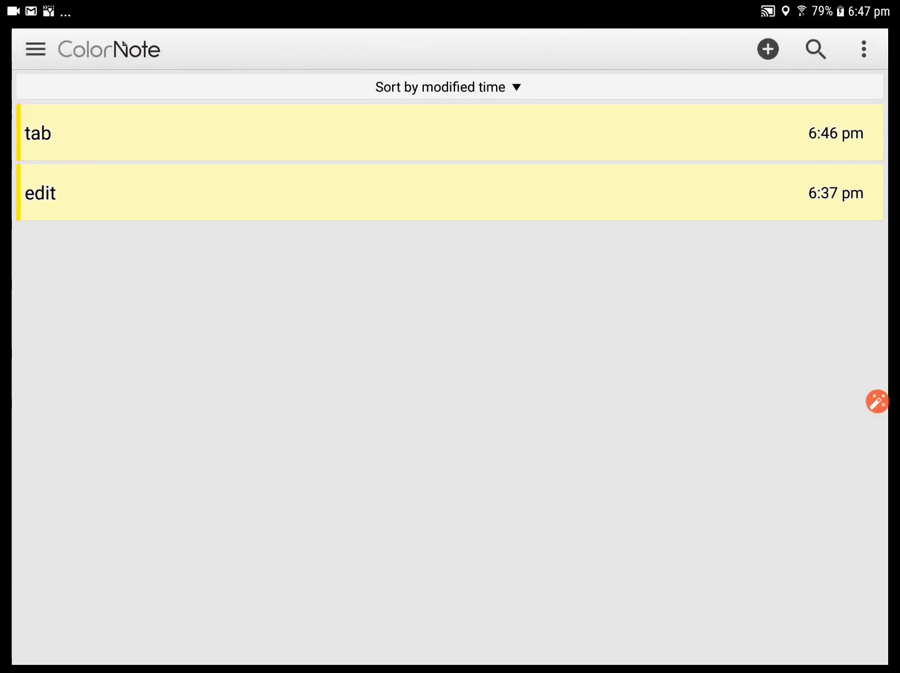
{"action": "key", "text": "super+b"}
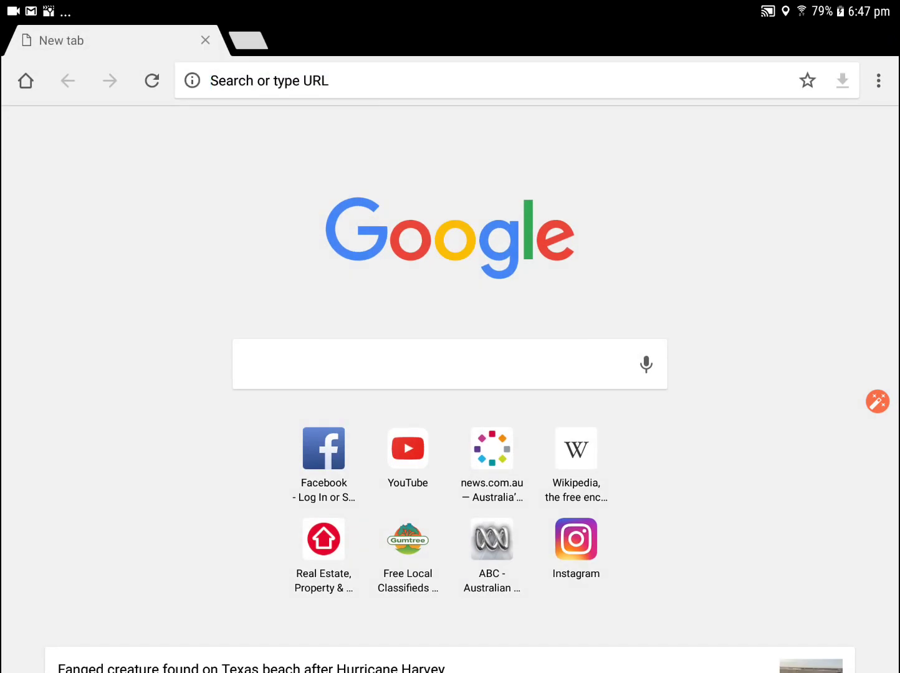
{"action": "key", "text": "Home"}
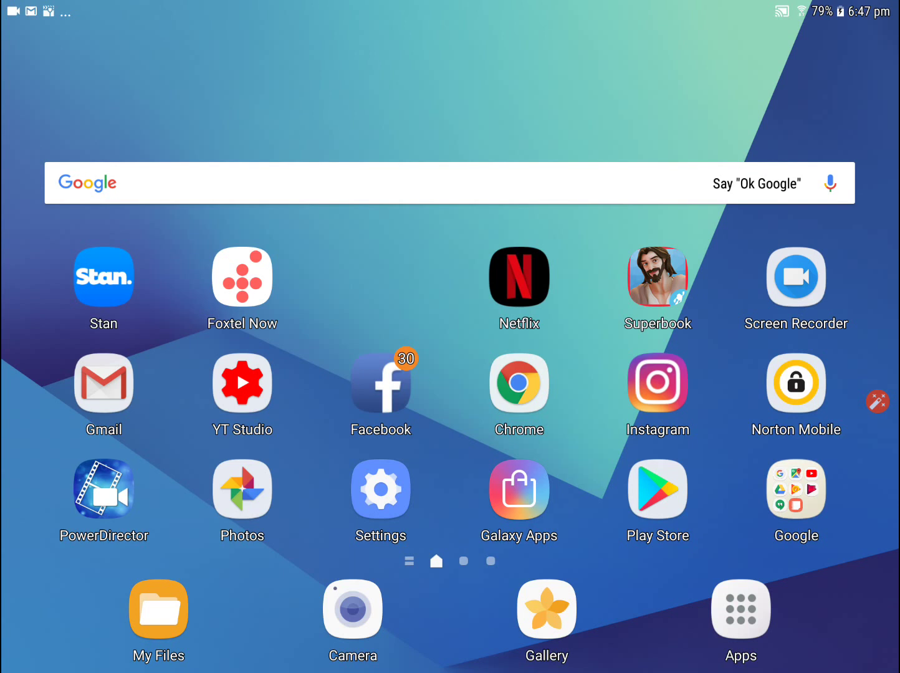
- Open the Air command settings page from the floating menu's gear icon
{"action": "left_click", "coordinate": [434, 550]}
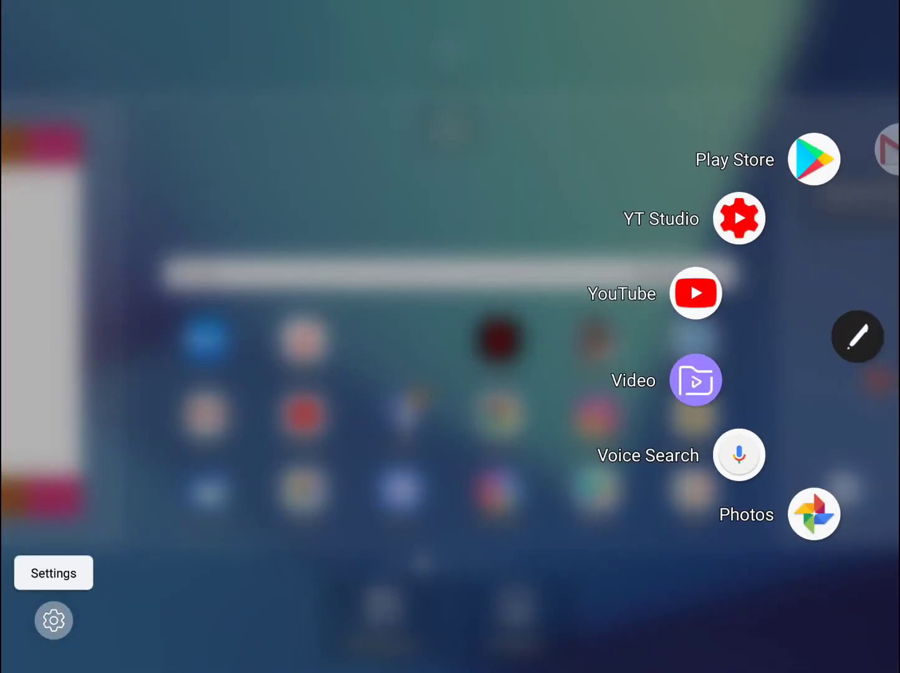
{"action": "left_click", "coordinate": [54, 620]}
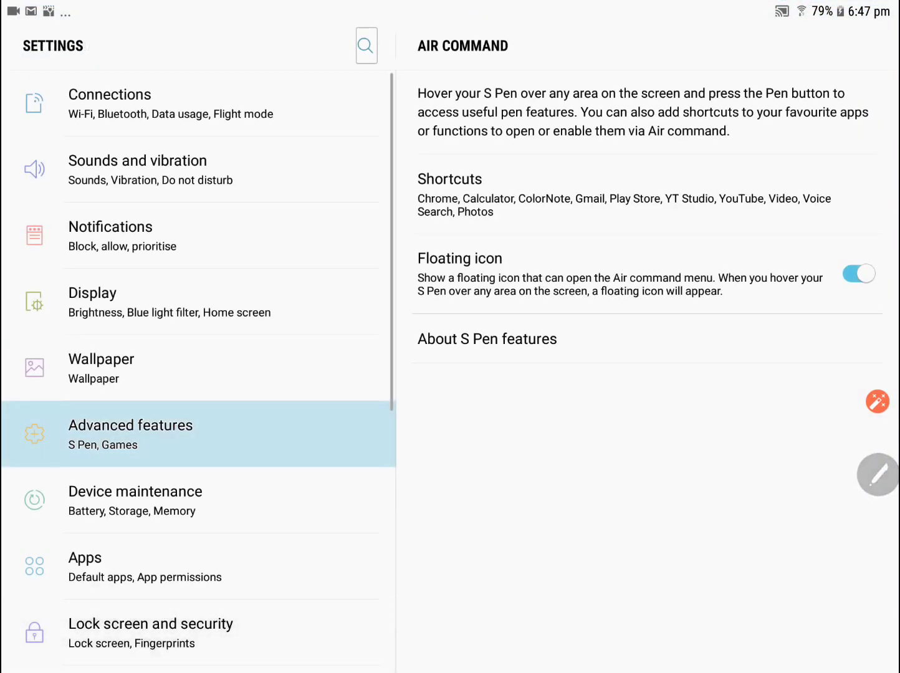